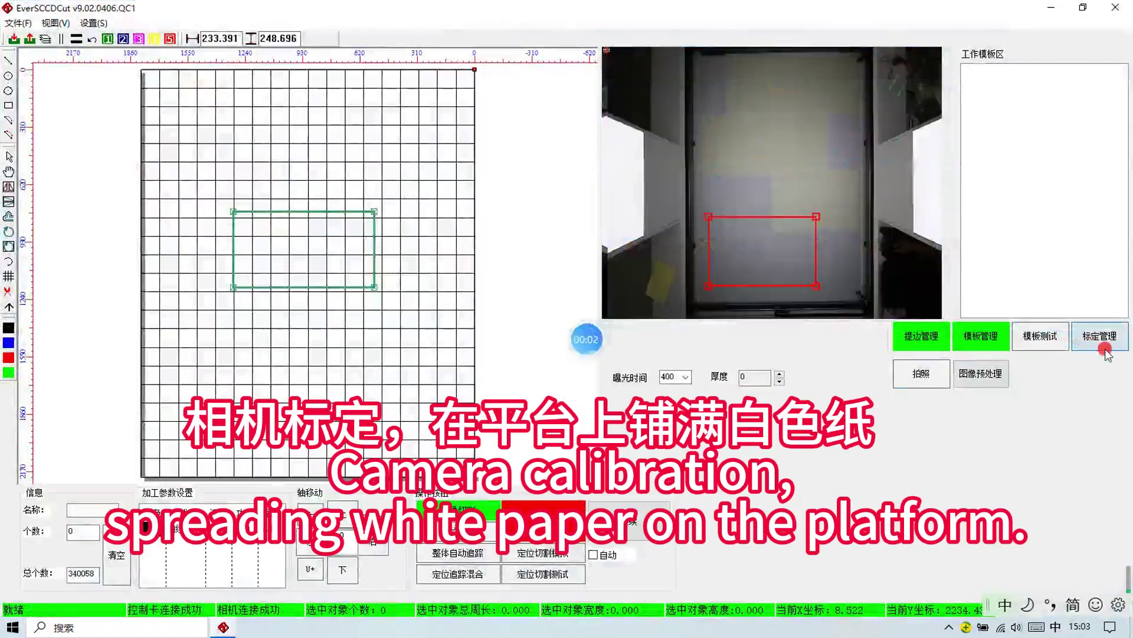
# Enlarge the effective recognition area to cover the whole cutting platform, and detect the calibration grid points with coefficient 3.
pyautogui.click(1104, 339)
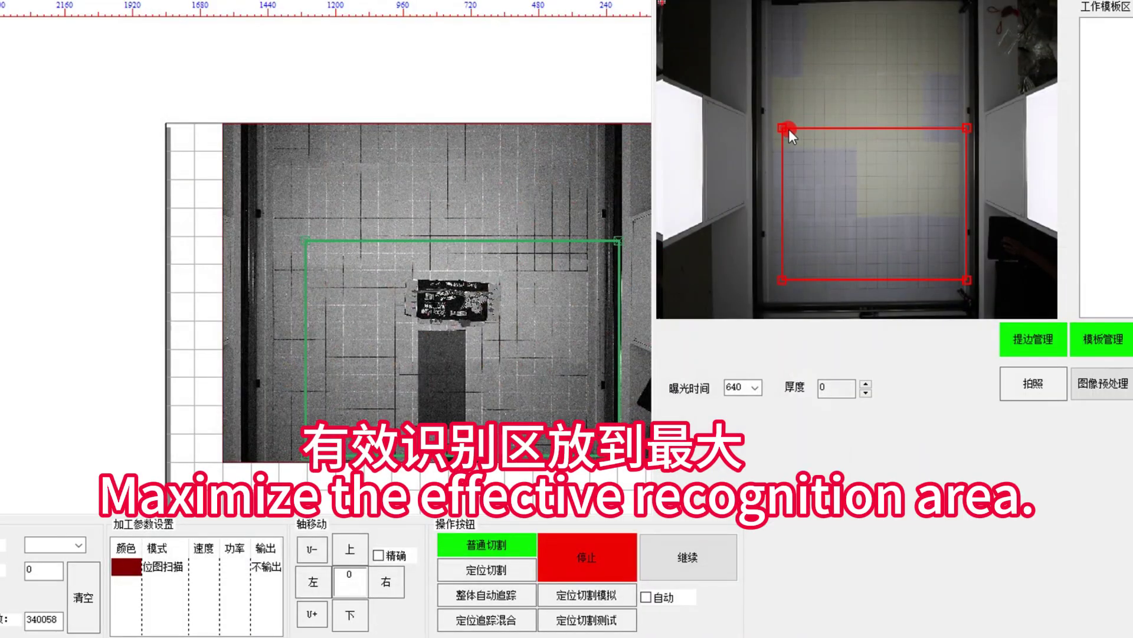
pyautogui.moveTo(788, 129); pyautogui.dragTo(759, 0)
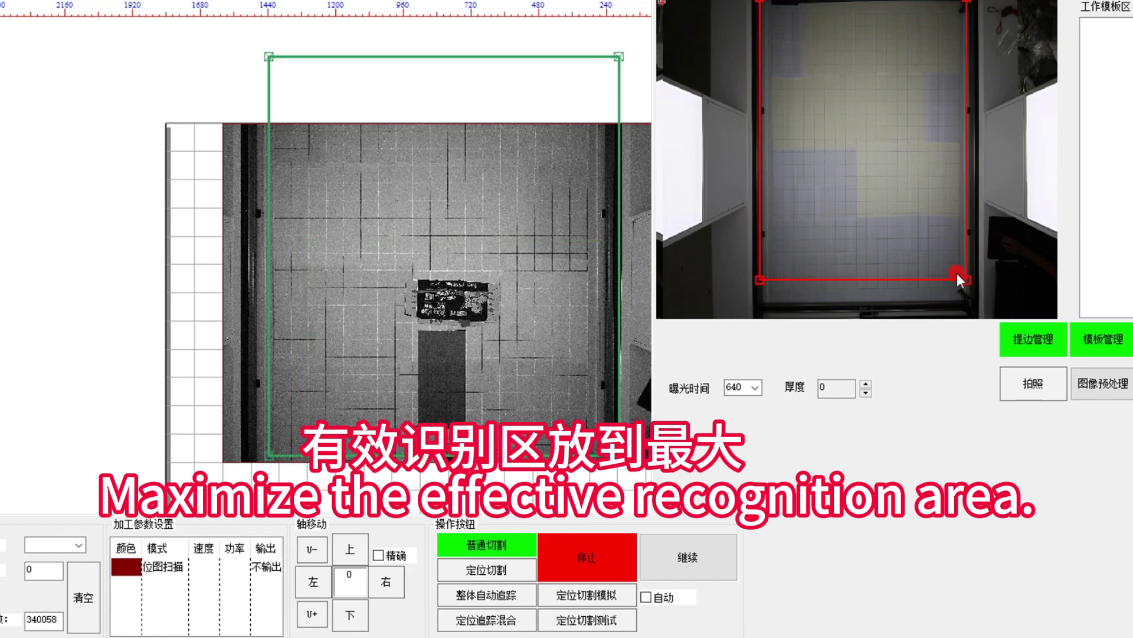
pyautogui.moveTo(957, 274); pyautogui.dragTo(976, 307)
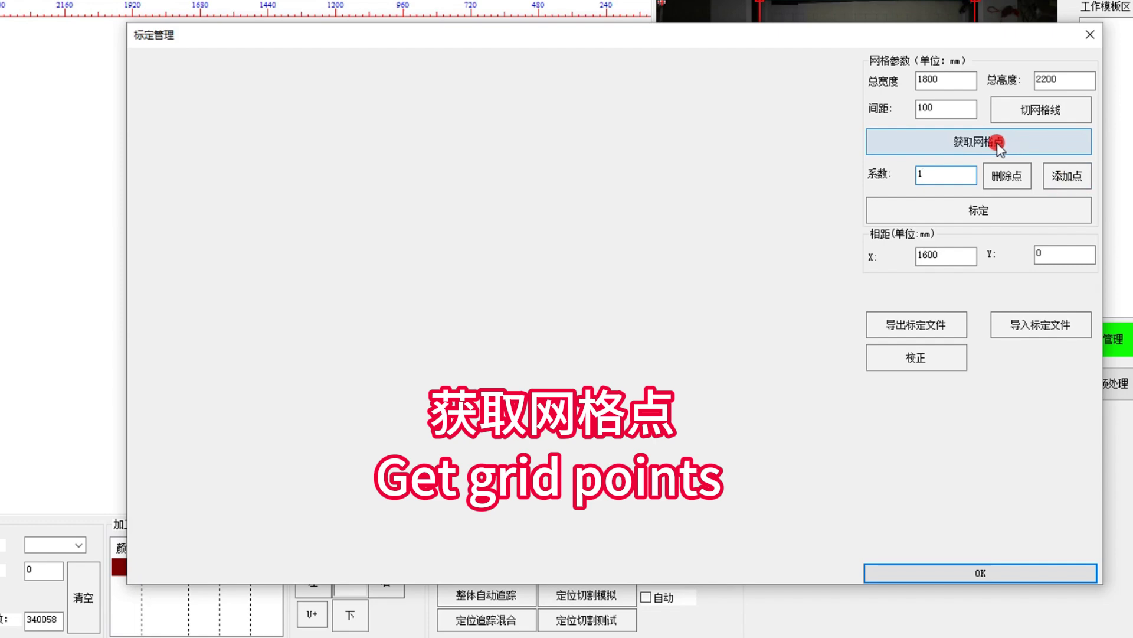
pyautogui.click(997, 137)
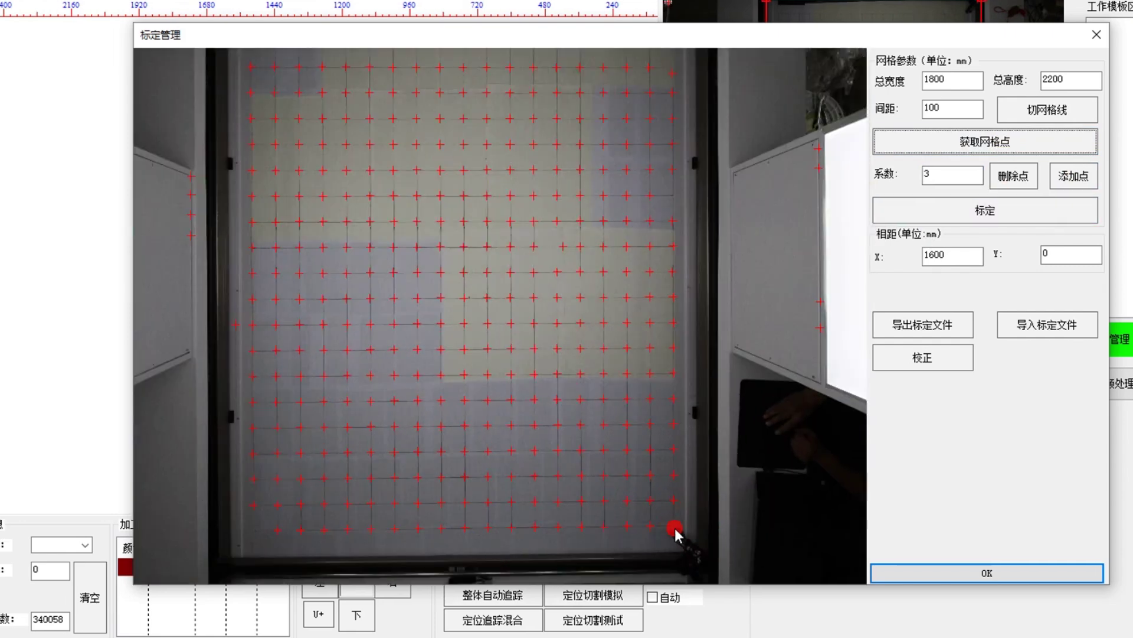
# Add the missing nodes at the lower-right and lower-left corners of the calibration grid.
pyautogui.scroll(5, 673, 532)
pyautogui.click(1042, 135)
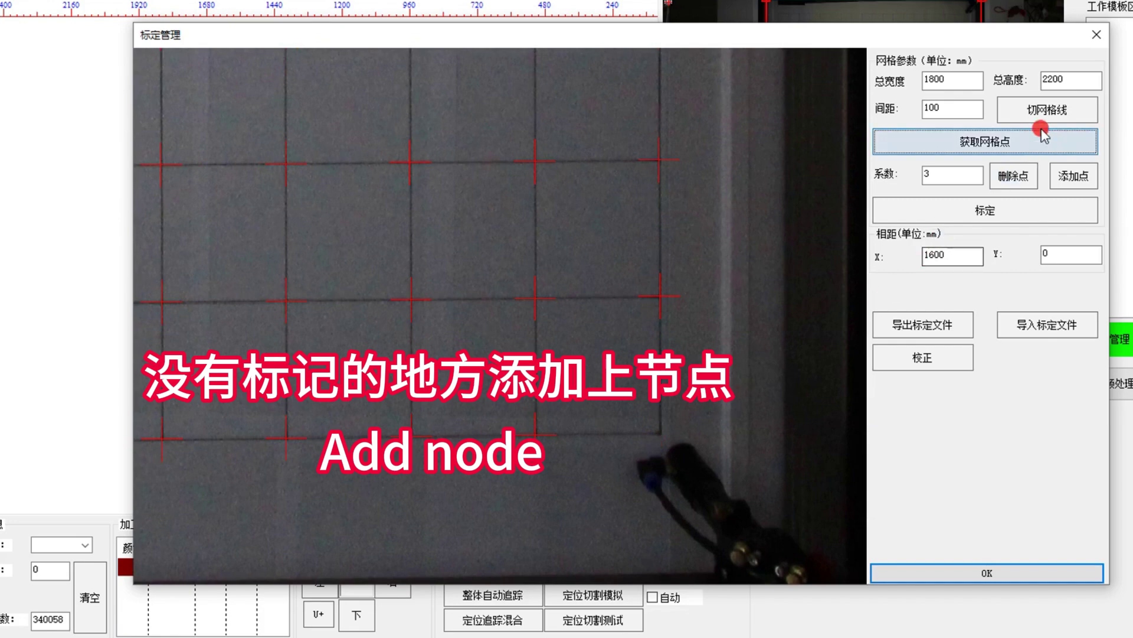
pyautogui.click(1074, 175)
pyautogui.click(706, 409)
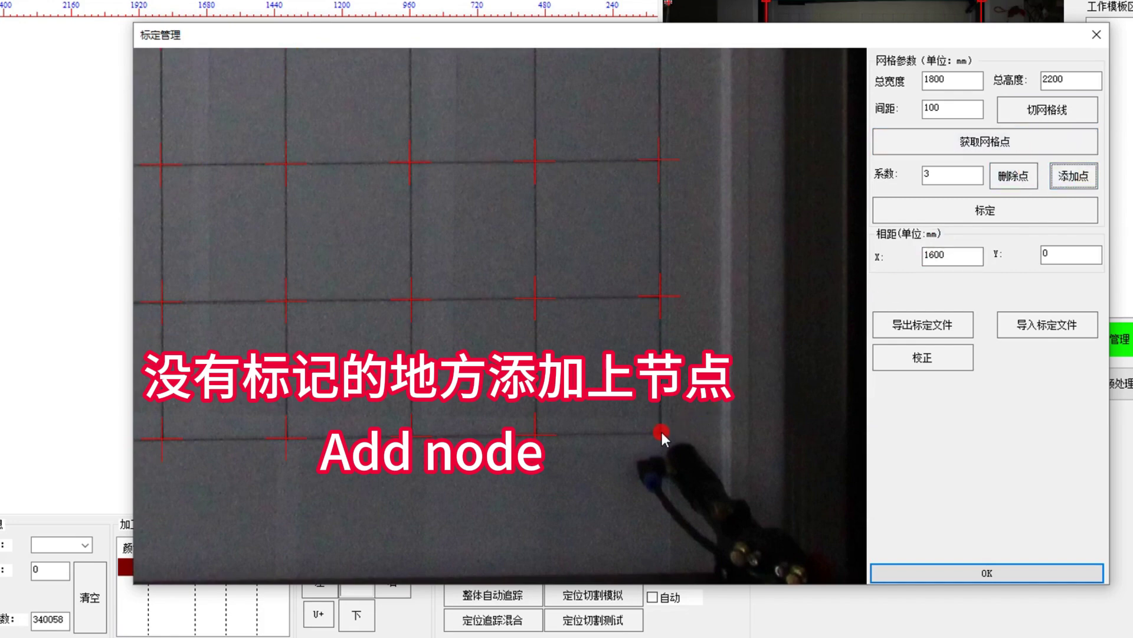
pyautogui.scroll(-5, 661, 433)
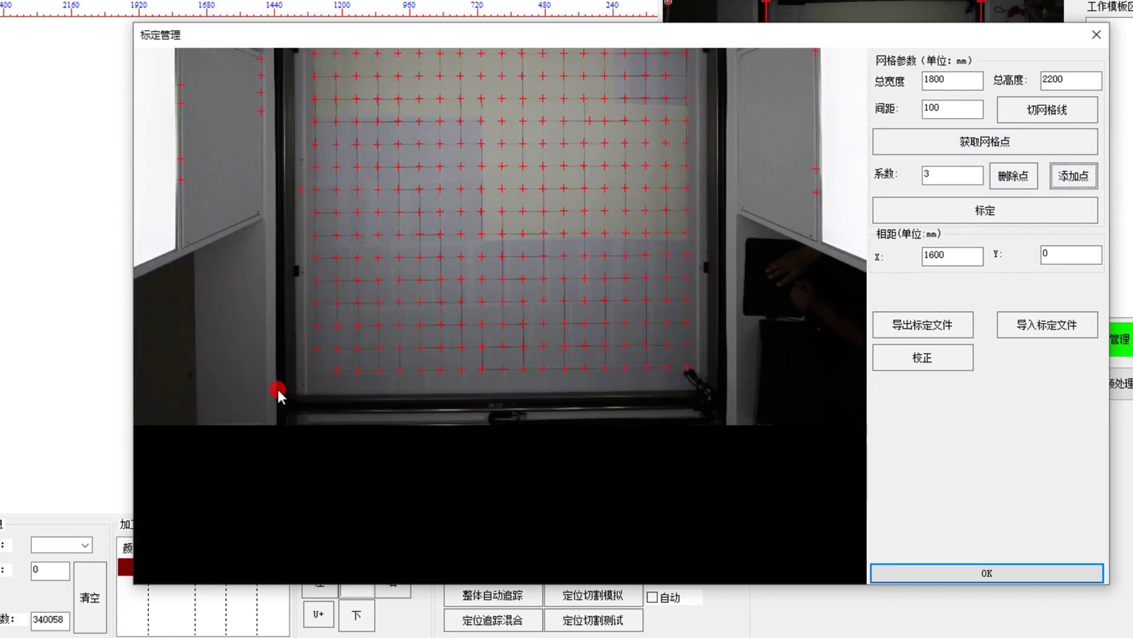
pyautogui.scroll(5, 327, 362)
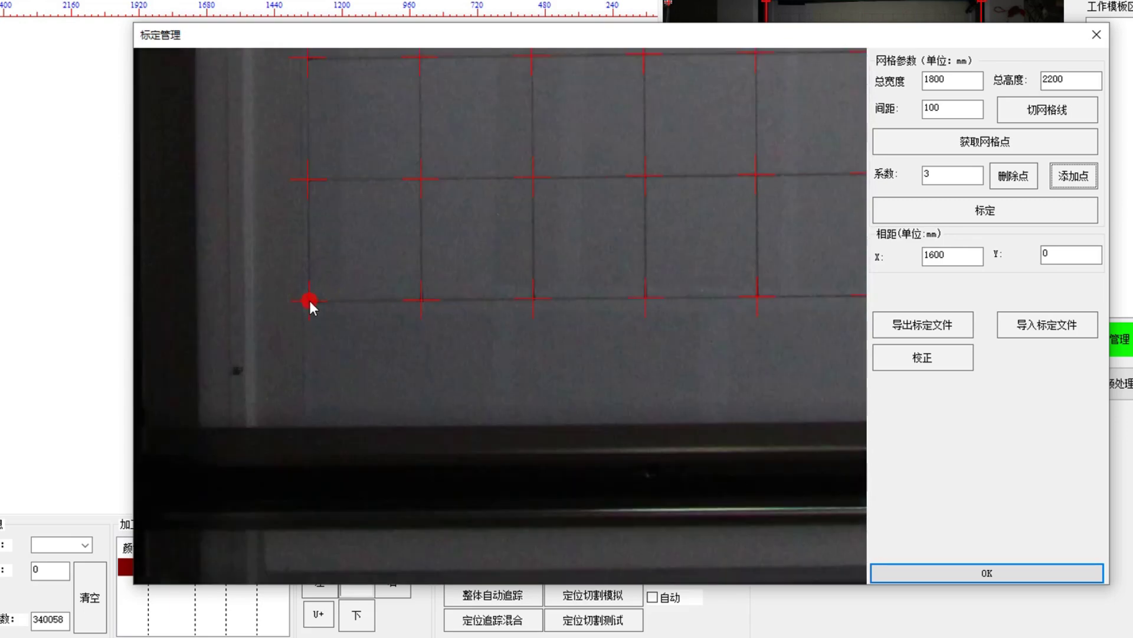
pyautogui.scroll(-5, 309, 299)
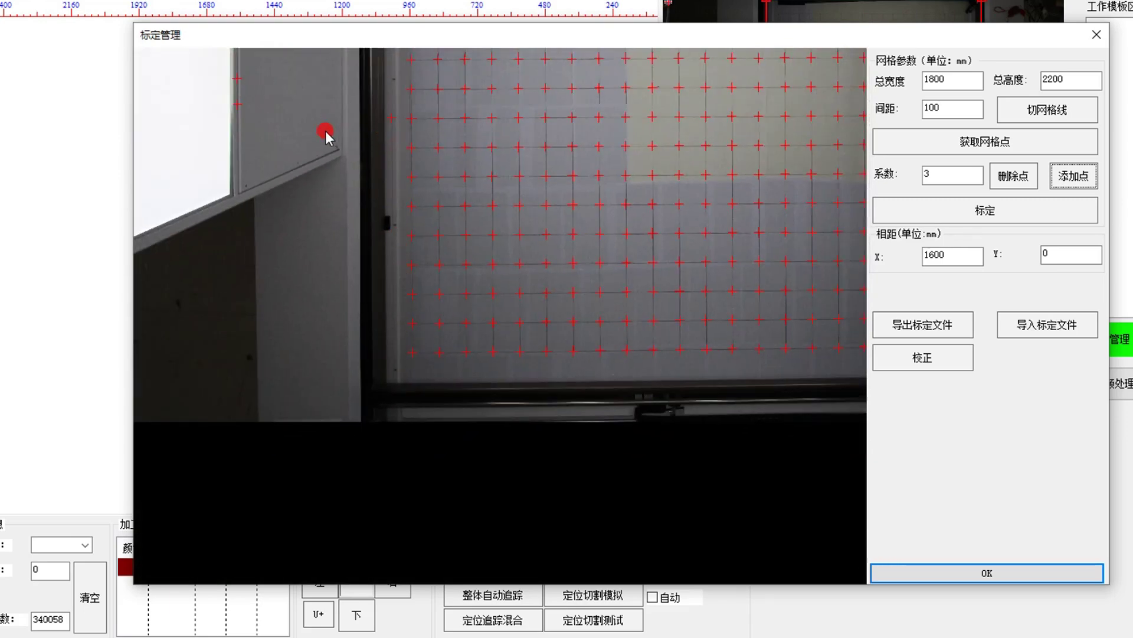
# Delete the stray nodes outside the grid, on both side panels and beside the grid's left edge.
pyautogui.scroll(-5, 325, 136)
pyautogui.click(1013, 175)
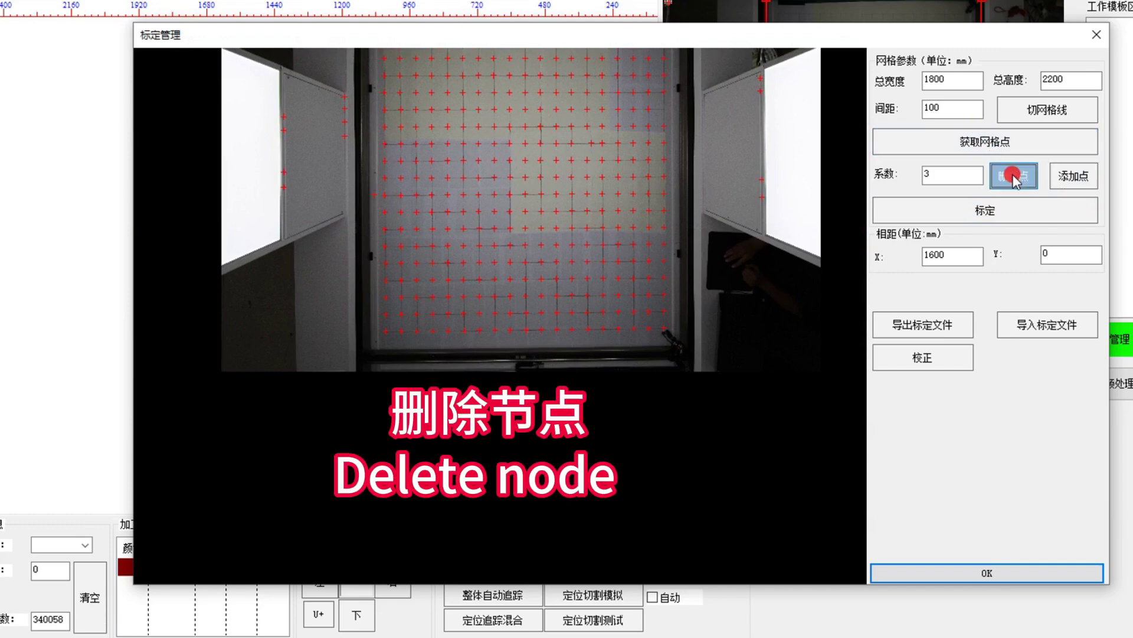
pyautogui.click(262, 60)
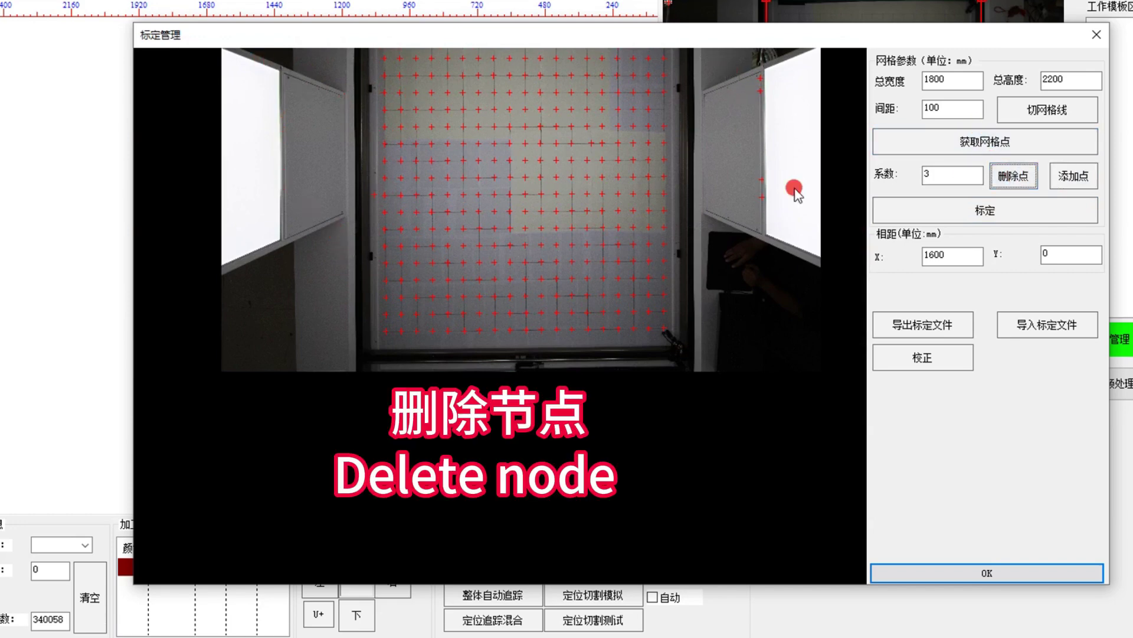
pyautogui.click(376, 205)
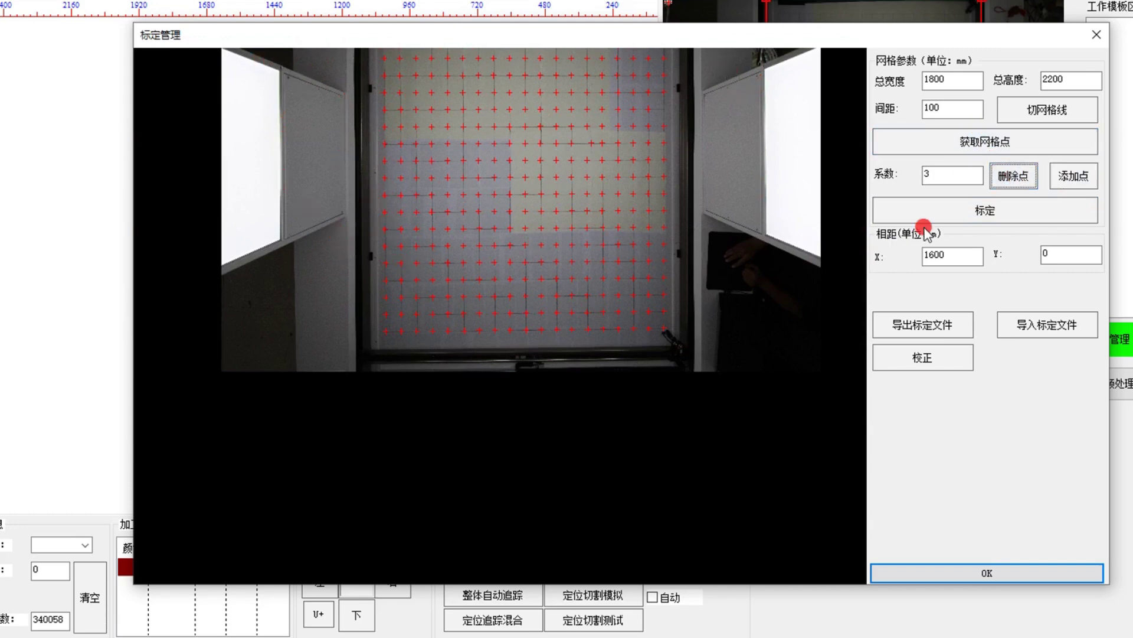
# Replace the misplaced node on the grid's right edge, beside the purple paper, with one on the line intersection.
pyautogui.click(1074, 176)
pyautogui.scroll(3, 628, 257)
pyautogui.click(658, 140)
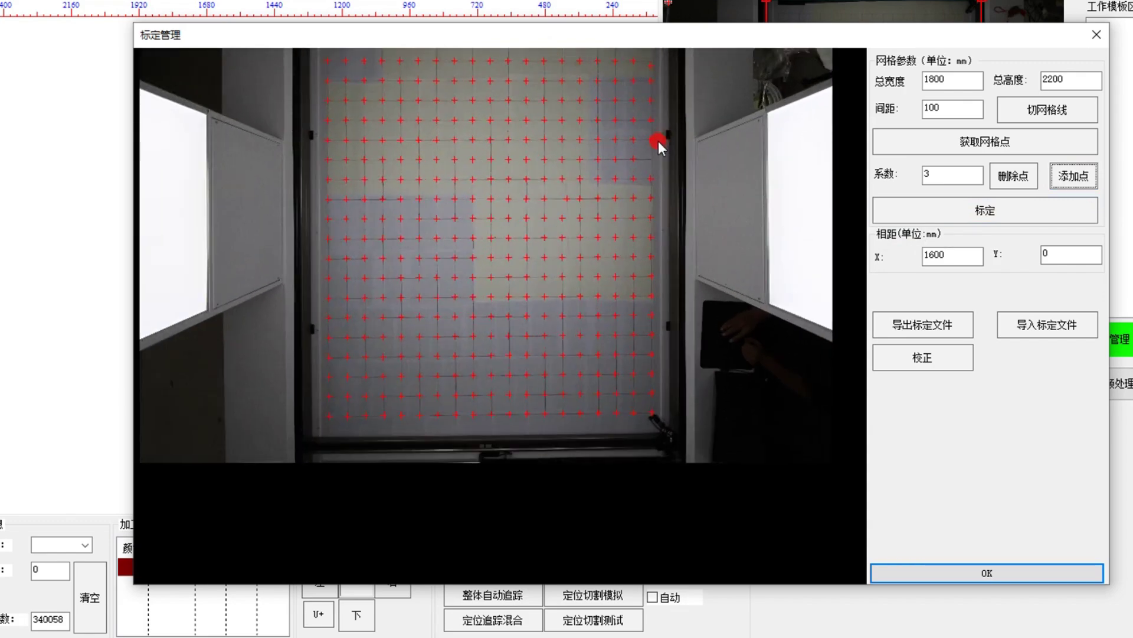
pyautogui.scroll(2, 638, 155)
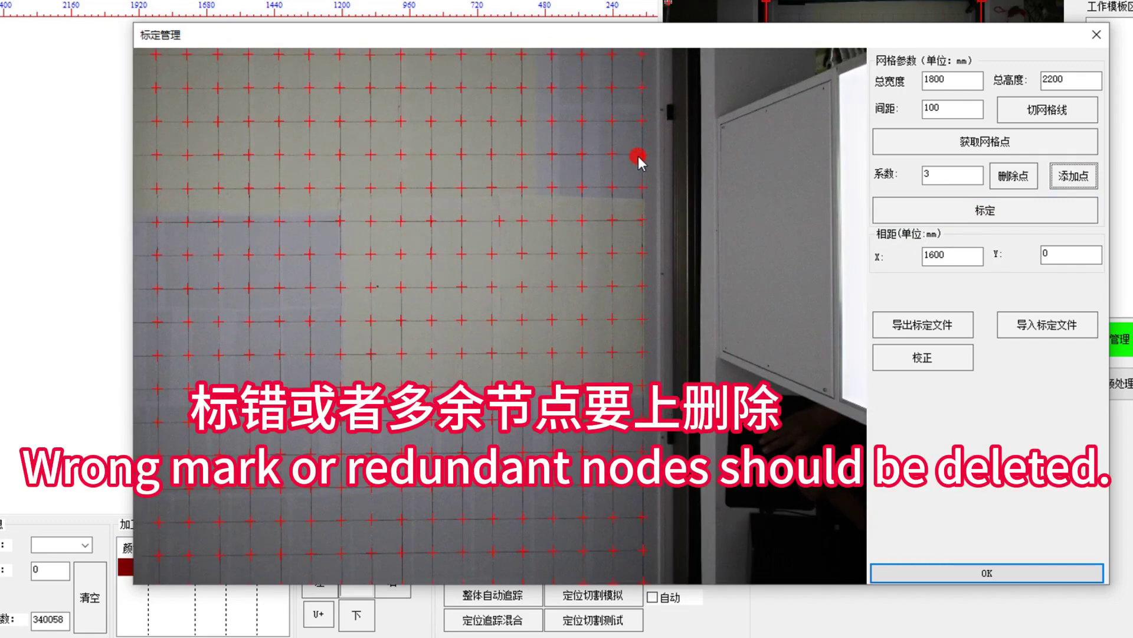
pyautogui.scroll(2, 640, 159)
pyautogui.click(1013, 176)
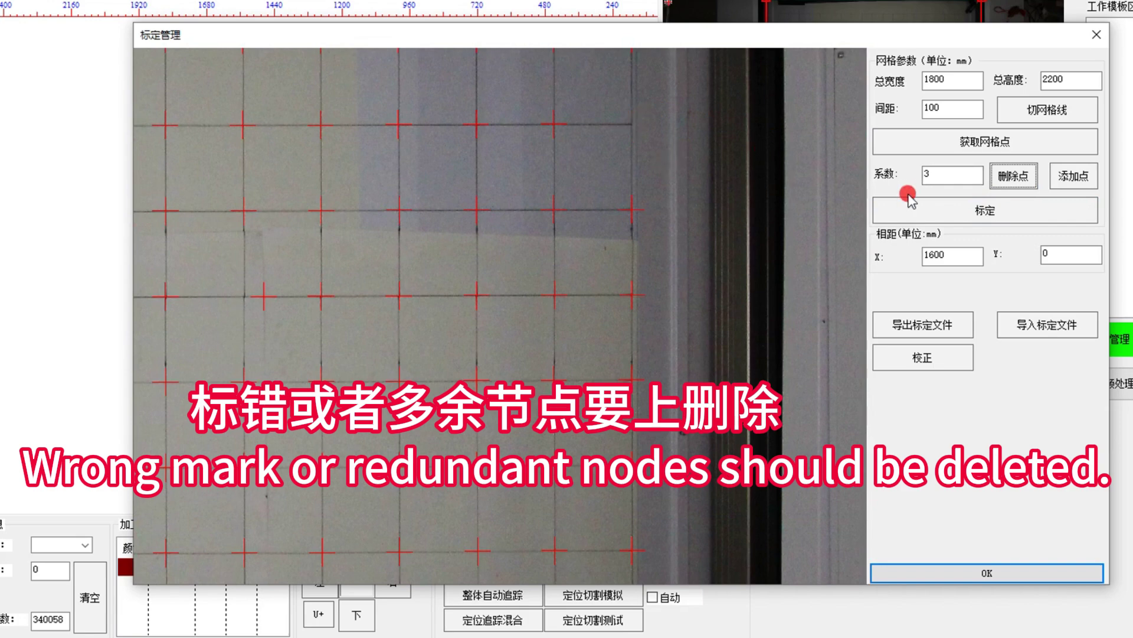
pyautogui.click(1073, 176)
pyautogui.scroll(-5, 665, 184)
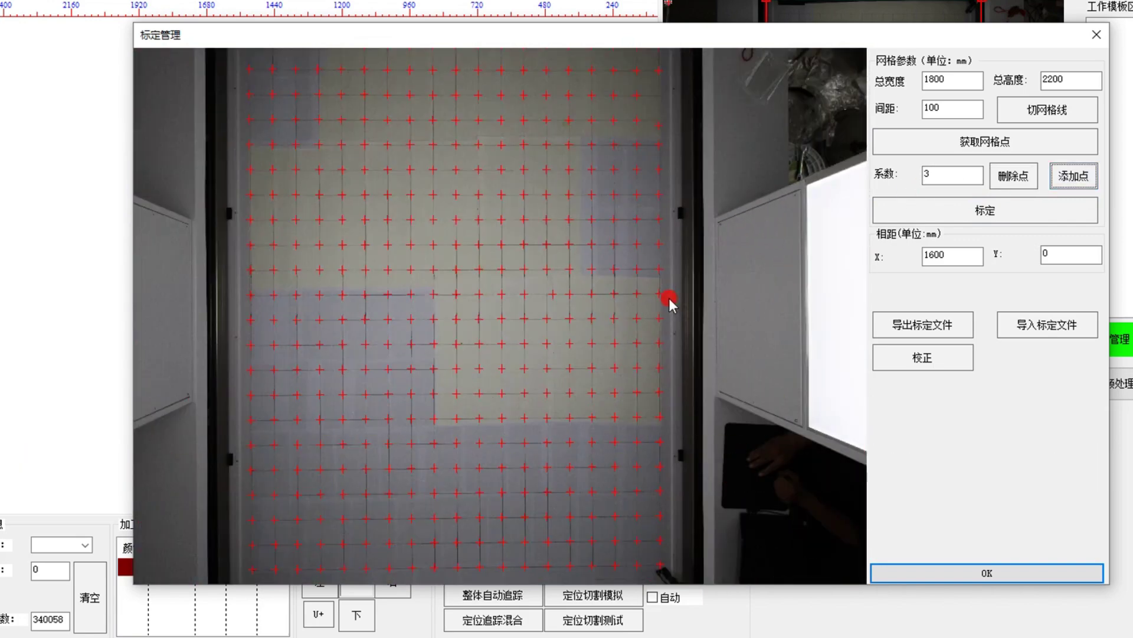
# Check the grid's upper-left area and add the missing nodes along the middle of the top row.
pyautogui.scroll(-3, 669, 299)
pyautogui.scroll(6, 416, 105)
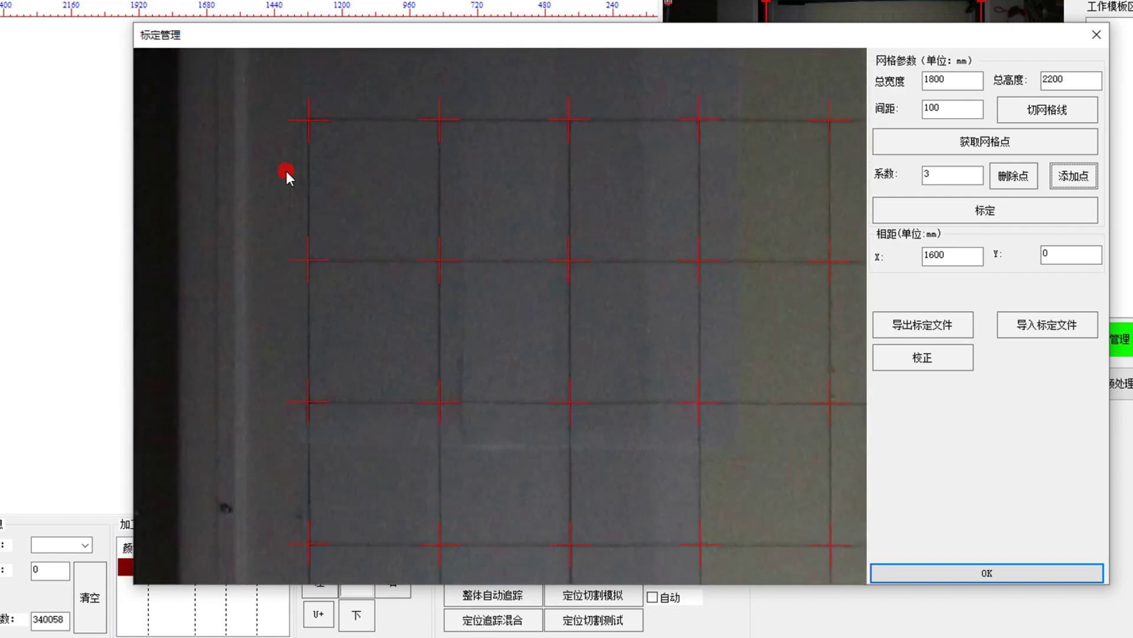
pyautogui.scroll(-6, 288, 172)
pyautogui.scroll(6, 778, 195)
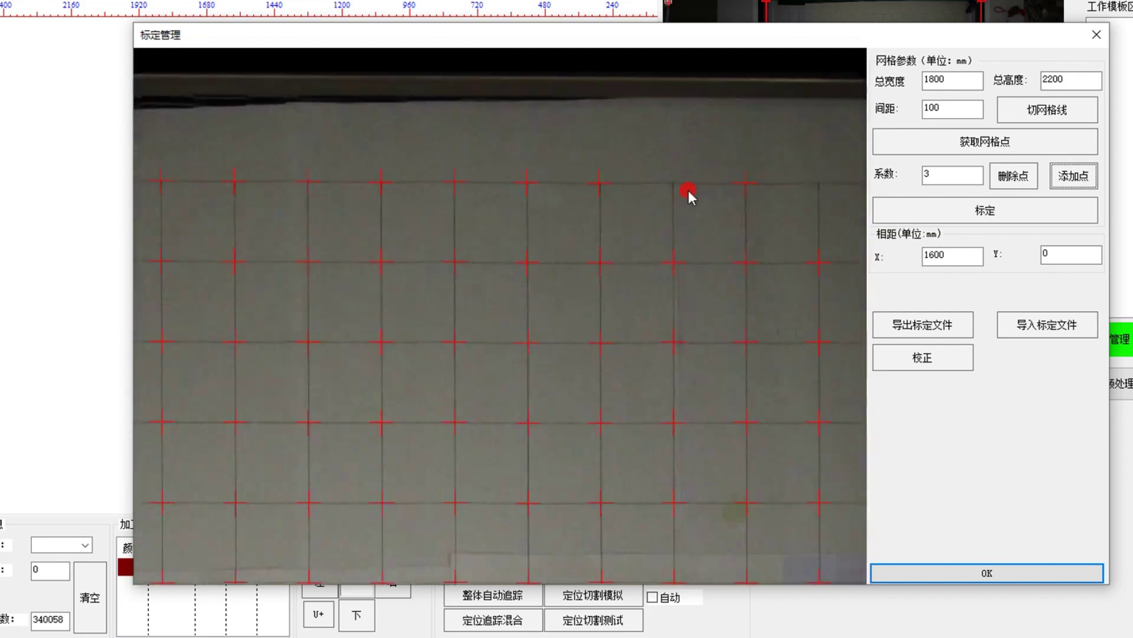
pyautogui.scroll(-5, 610, 204)
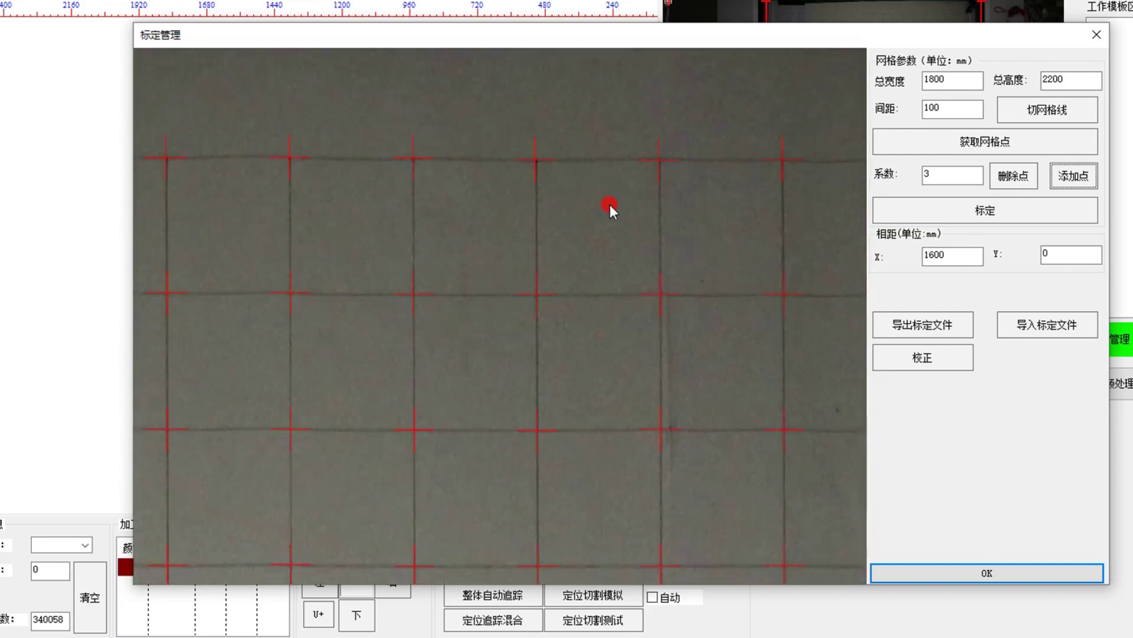
# Add the missing nodes at the grid's upper-right corner and in the neighbouring gaps of the top row.
pyautogui.scroll(4, 749, 224)
pyautogui.scroll(3, 744, 208)
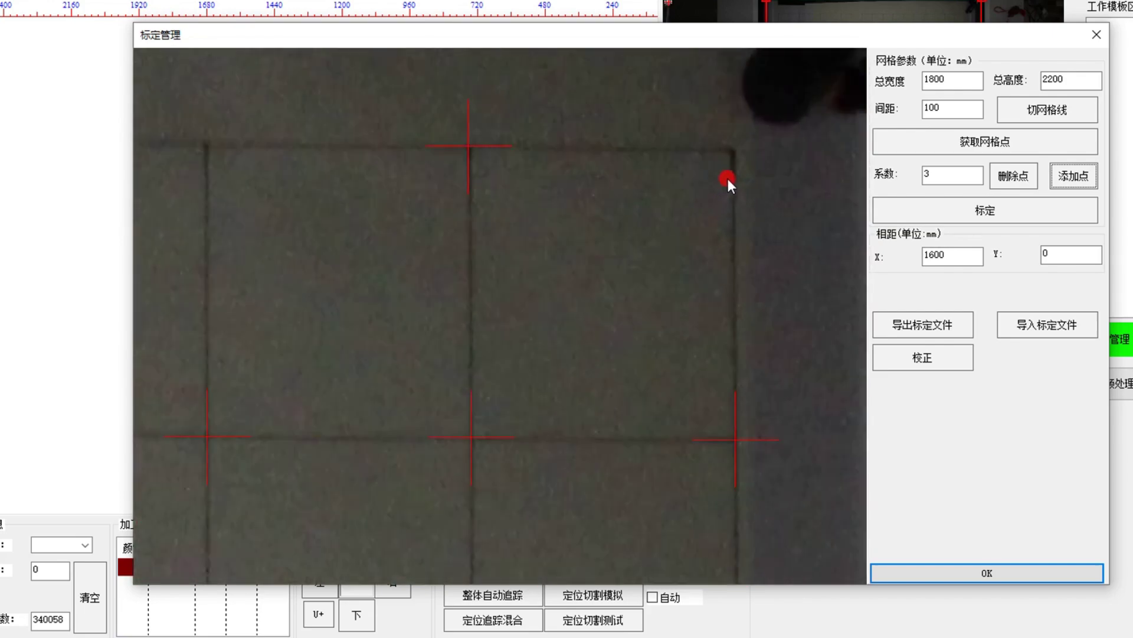
pyautogui.scroll(-5, 728, 264)
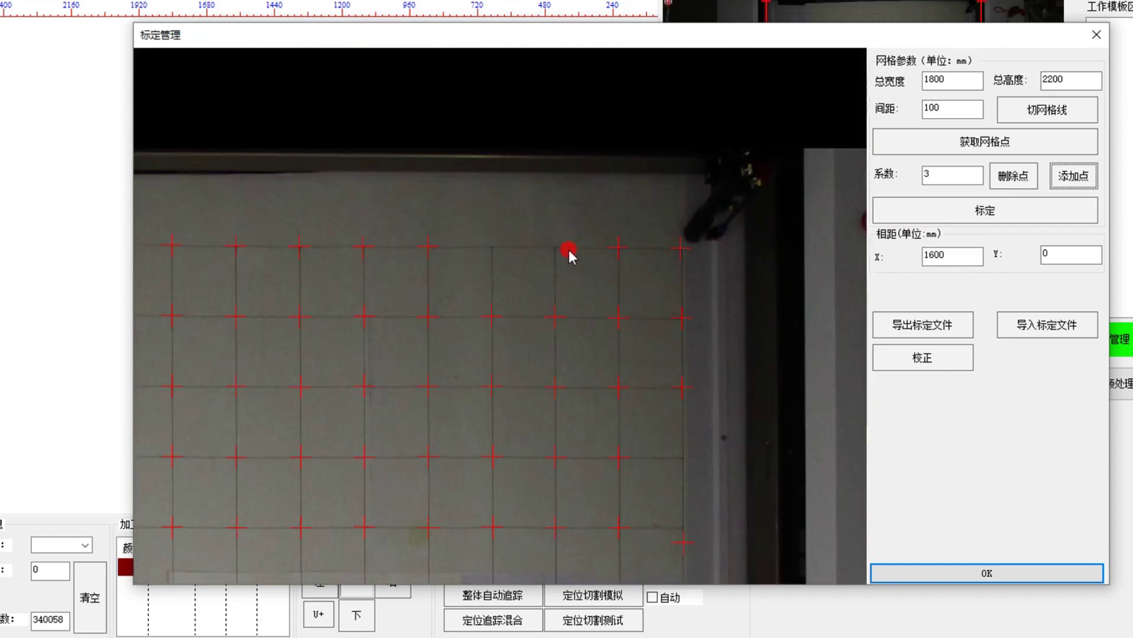
pyautogui.scroll(2, 561, 242)
pyautogui.scroll(3, 553, 232)
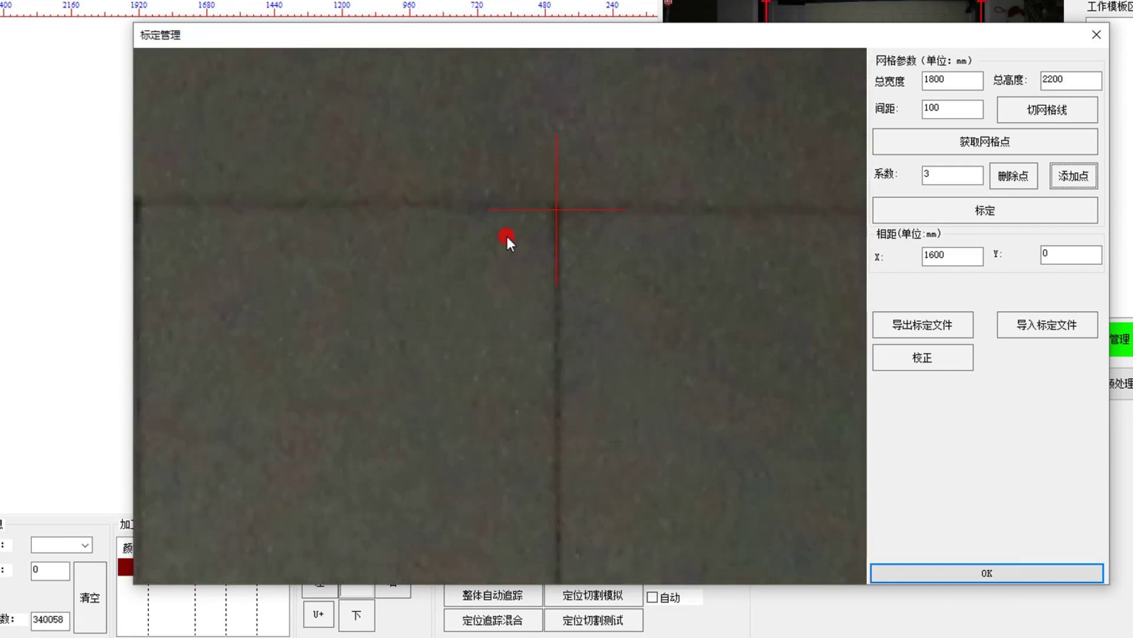
pyautogui.scroll(-2, 508, 236)
pyautogui.scroll(3, 355, 295)
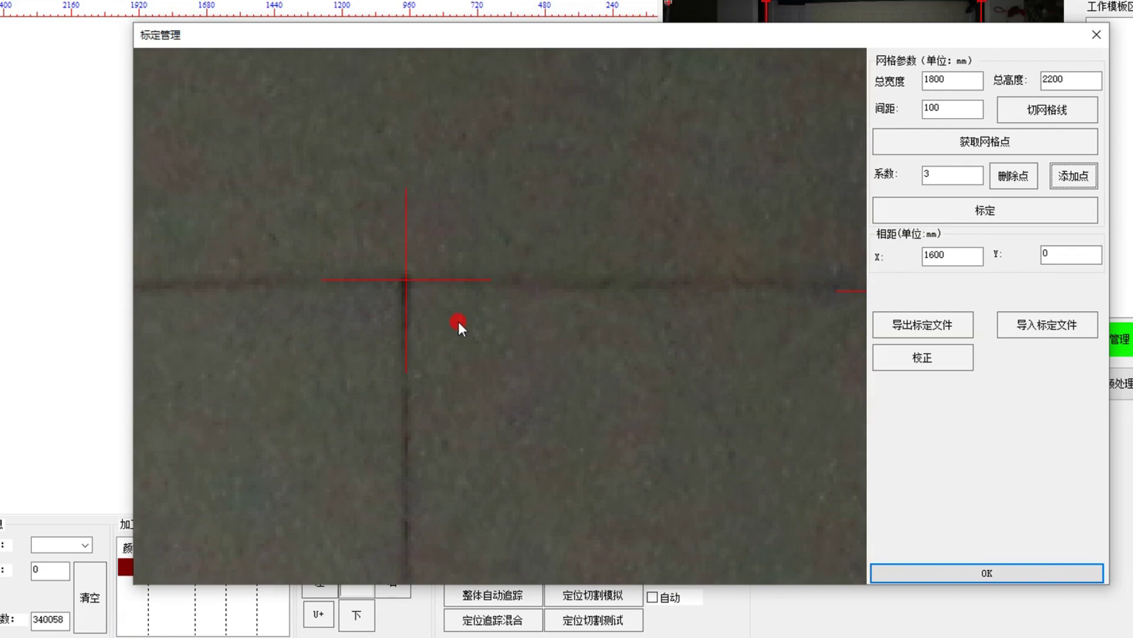
pyautogui.scroll(-3, 458, 321)
pyautogui.scroll(-5, 525, 292)
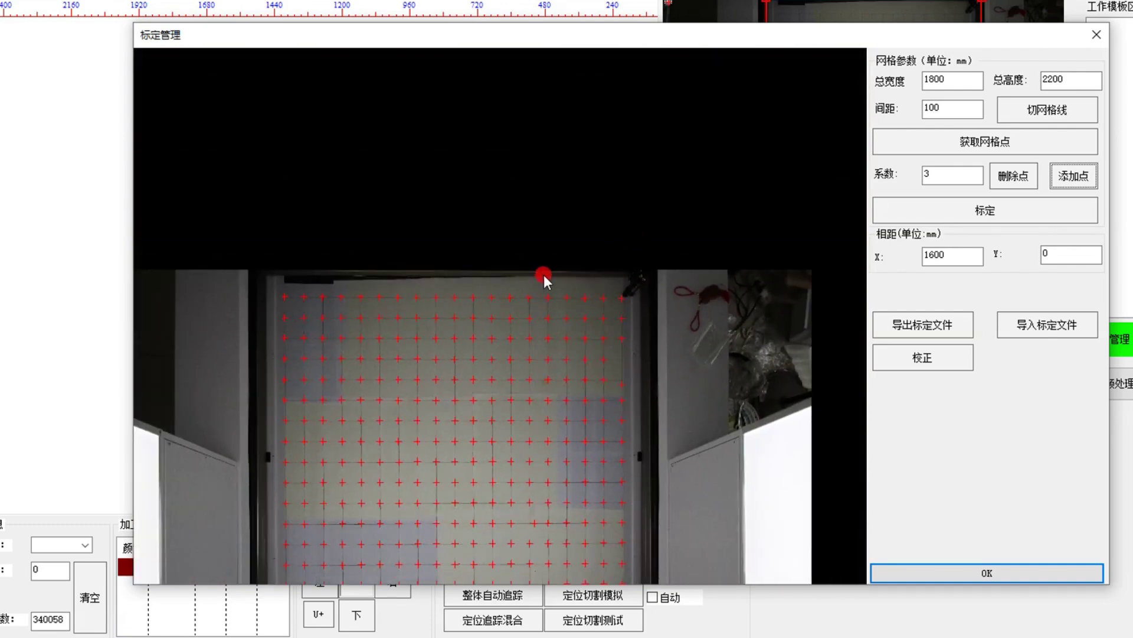
# Add the missing node on the upper part of the grid's right edge.
pyautogui.scroll(5, 629, 359)
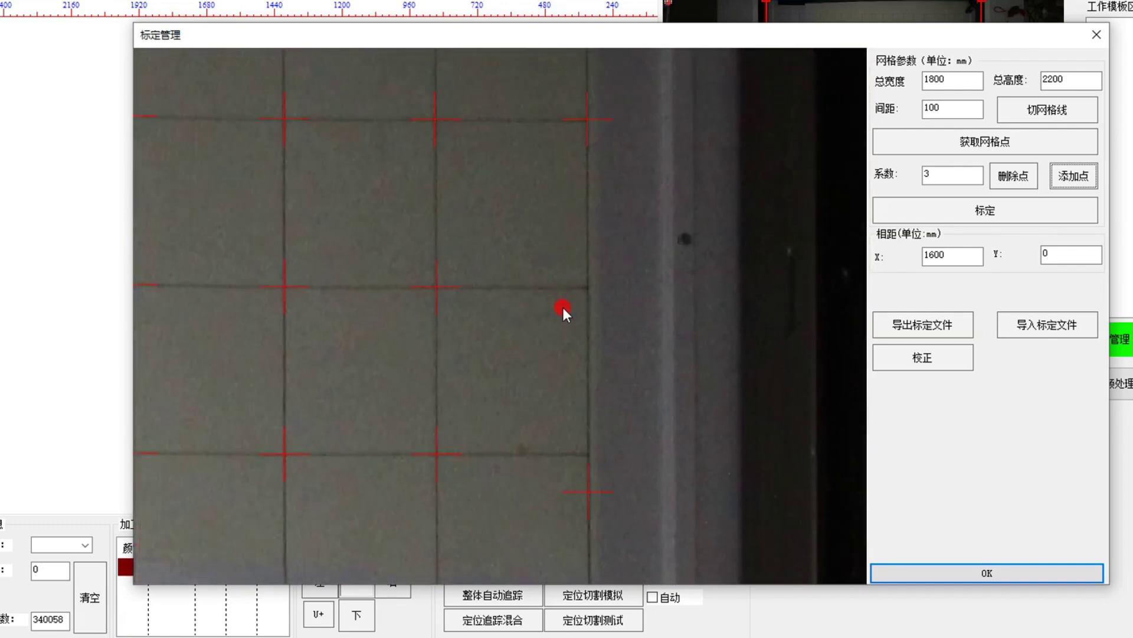
pyautogui.scroll(-5, 597, 267)
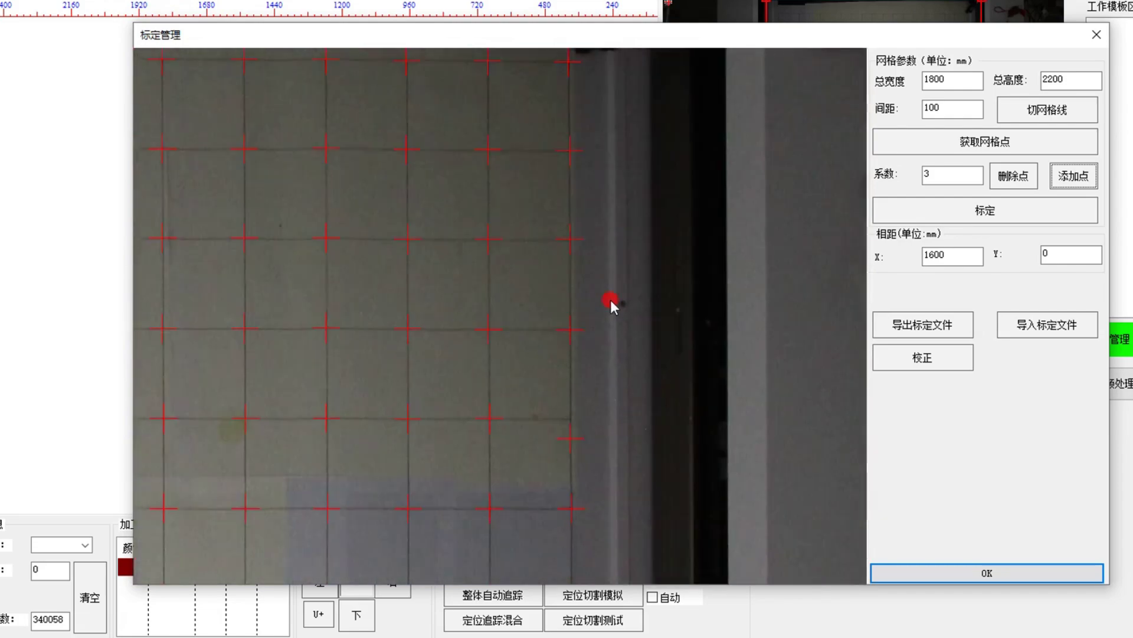
pyautogui.scroll(-2, 533, 428)
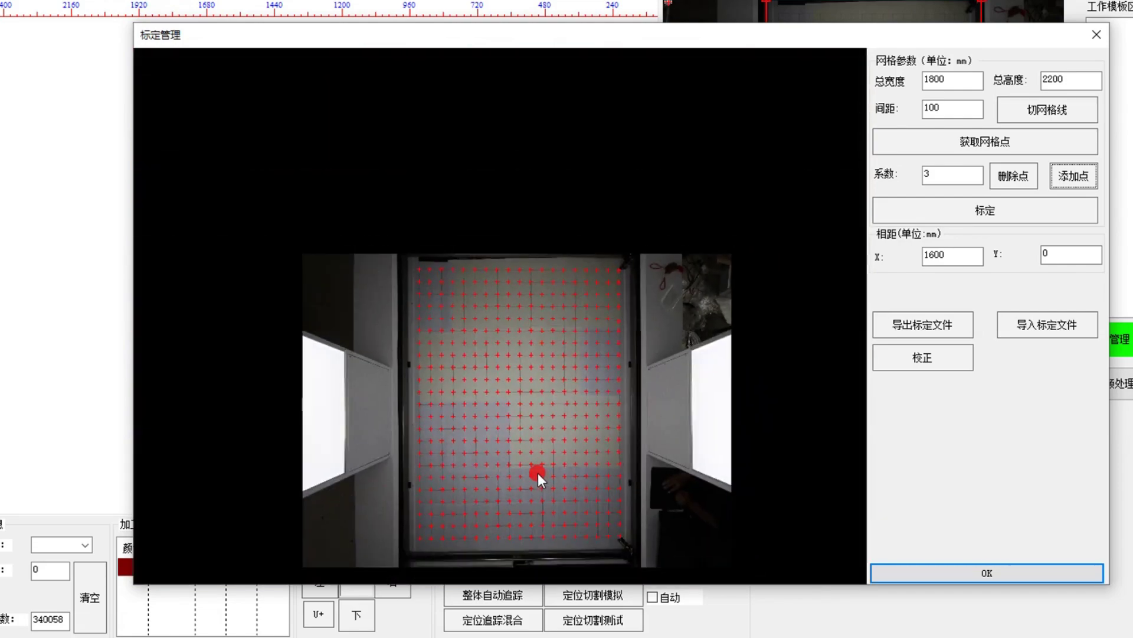
# Delete the off-grid node on the right edge just above the purple paper and add one at the line intersection.
pyautogui.scroll(4, 572, 322)
pyautogui.scroll(3, 572, 323)
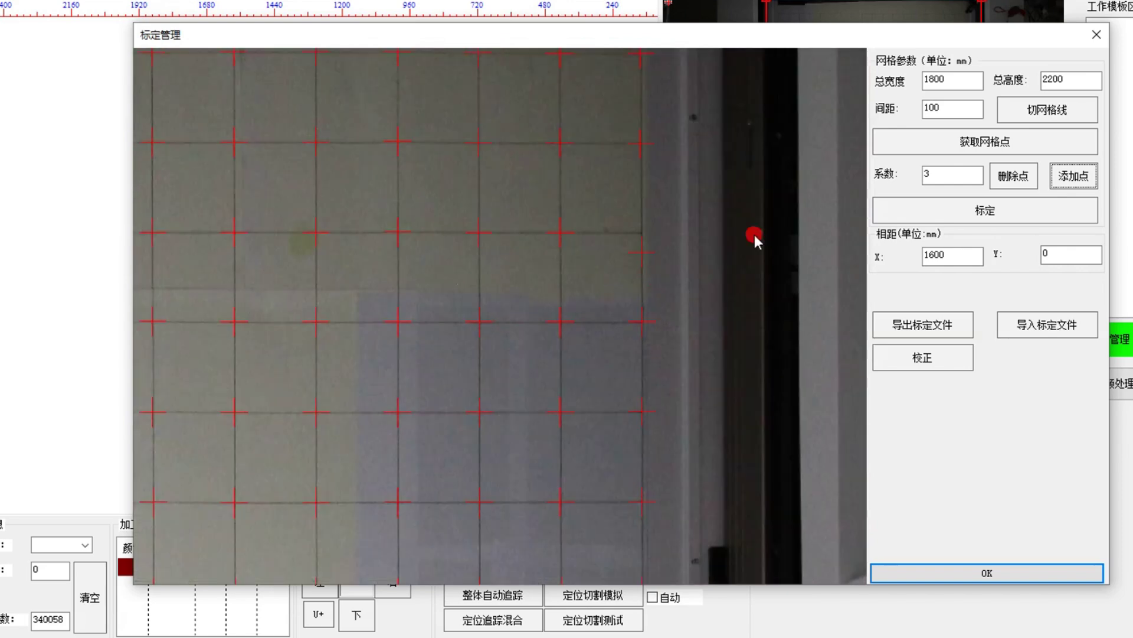
pyautogui.click(1013, 176)
pyautogui.click(1073, 176)
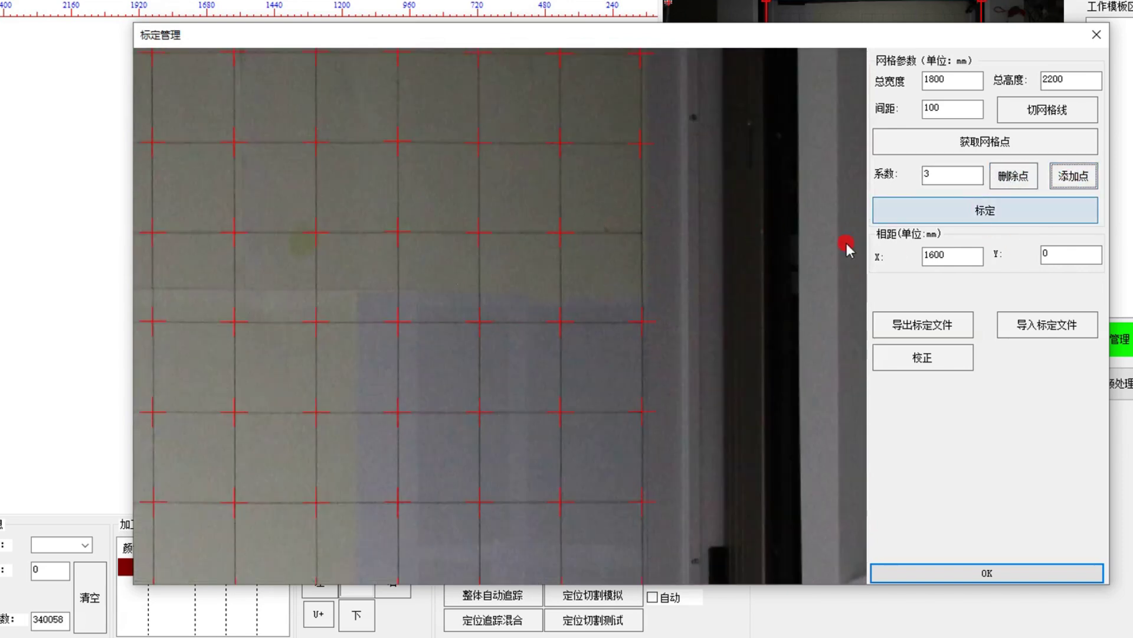
pyautogui.scroll(4, 658, 222)
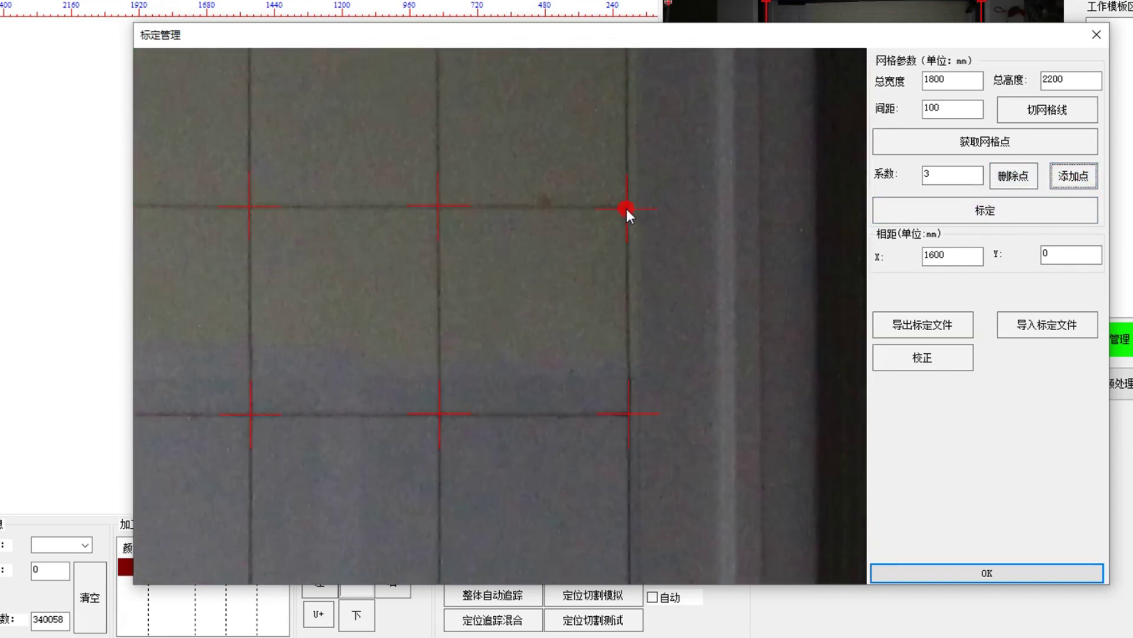
pyautogui.scroll(-6, 516, 353)
pyautogui.scroll(-6, 520, 365)
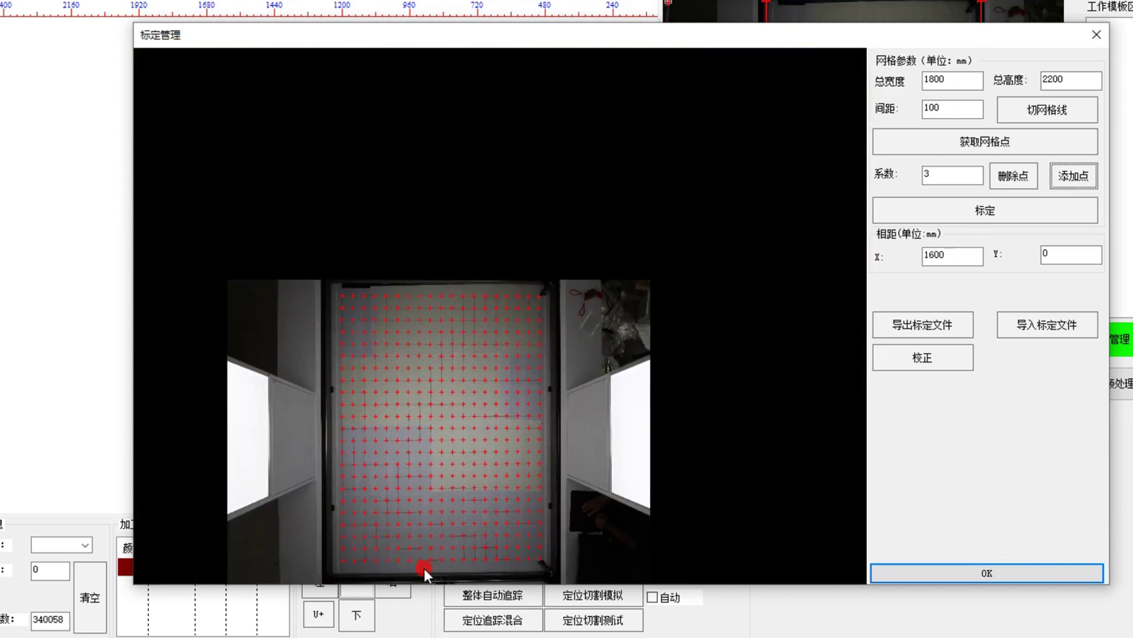
# Run the camera calibration on the completed set of grid nodes and acknowledge its messages.
pyautogui.click(924, 209)
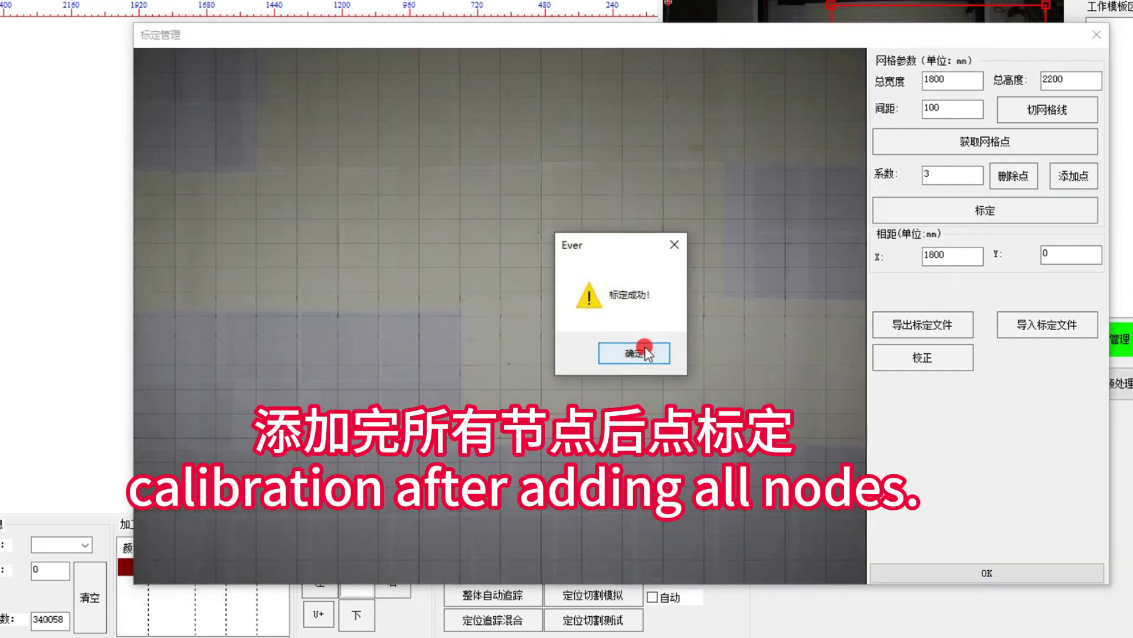
pyautogui.click(636, 354)
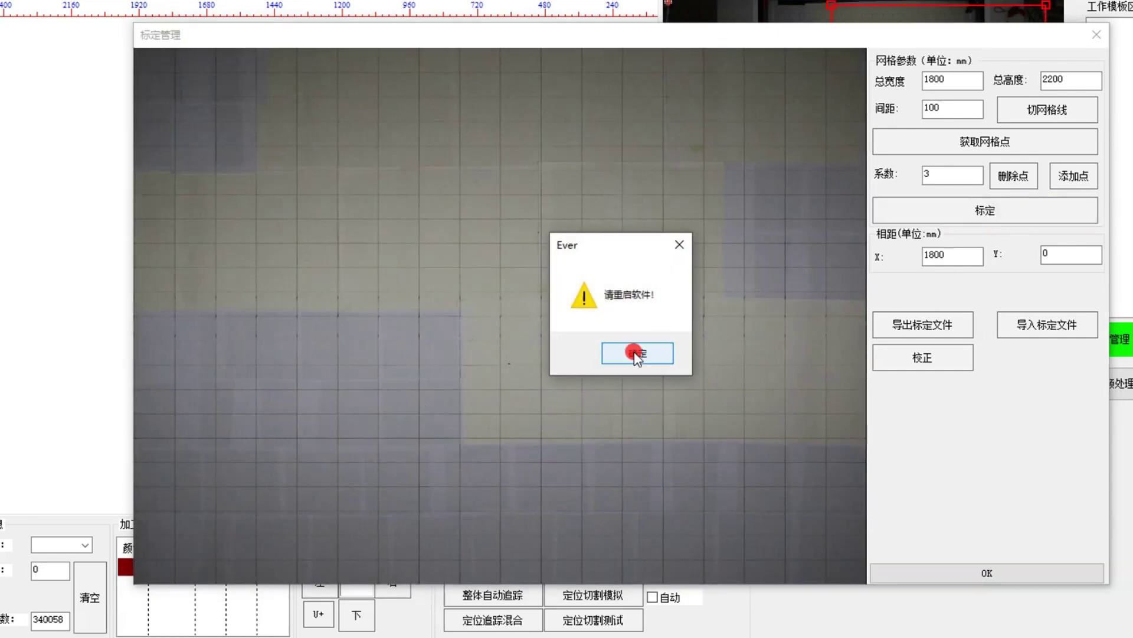
pyautogui.click(636, 354)
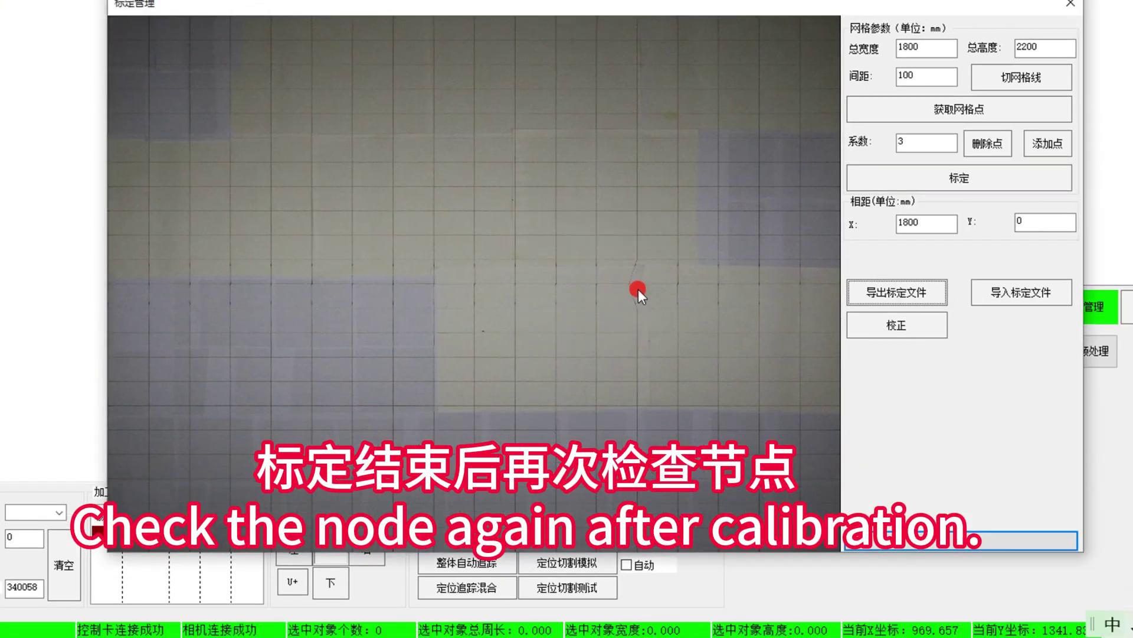
# Check the grid nodes after calibration and replace the off-grid node near the grid's middle with one at the line intersection.
pyautogui.scroll(-5, 592, 282)
pyautogui.scroll(3, 490, 339)
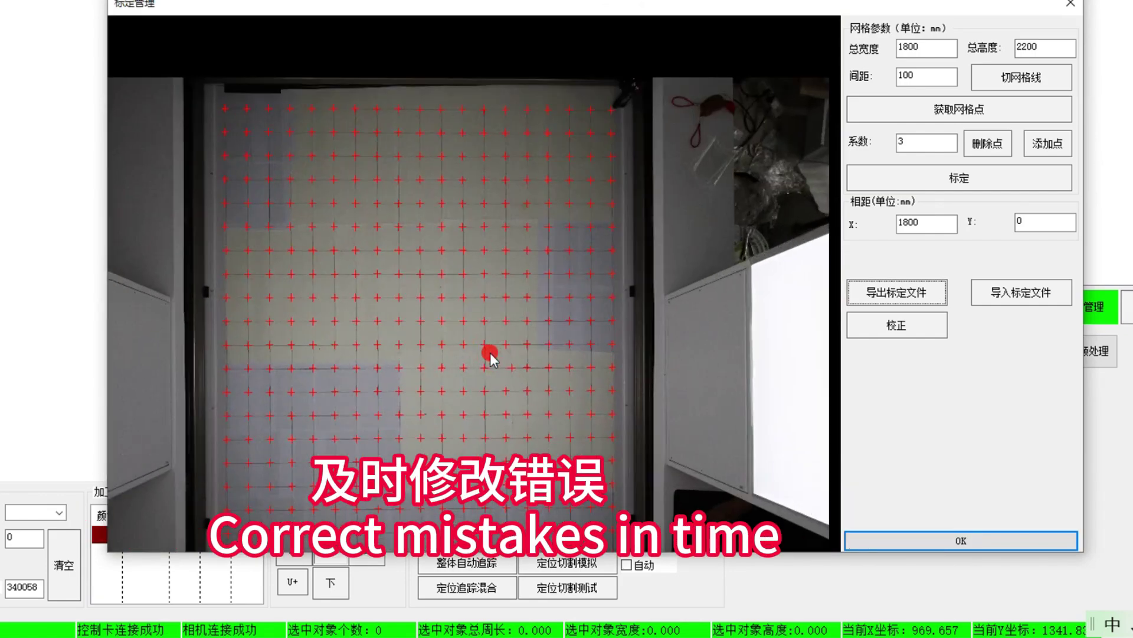
pyautogui.scroll(2, 490, 356)
pyautogui.scroll(-3, 495, 357)
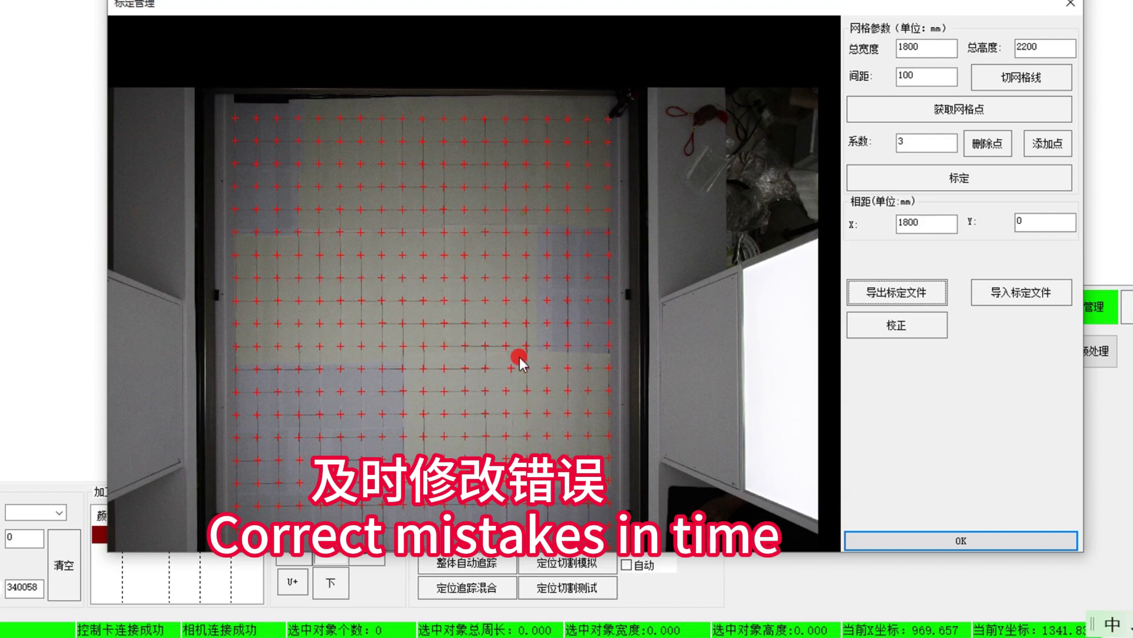
pyautogui.scroll(3, 519, 357)
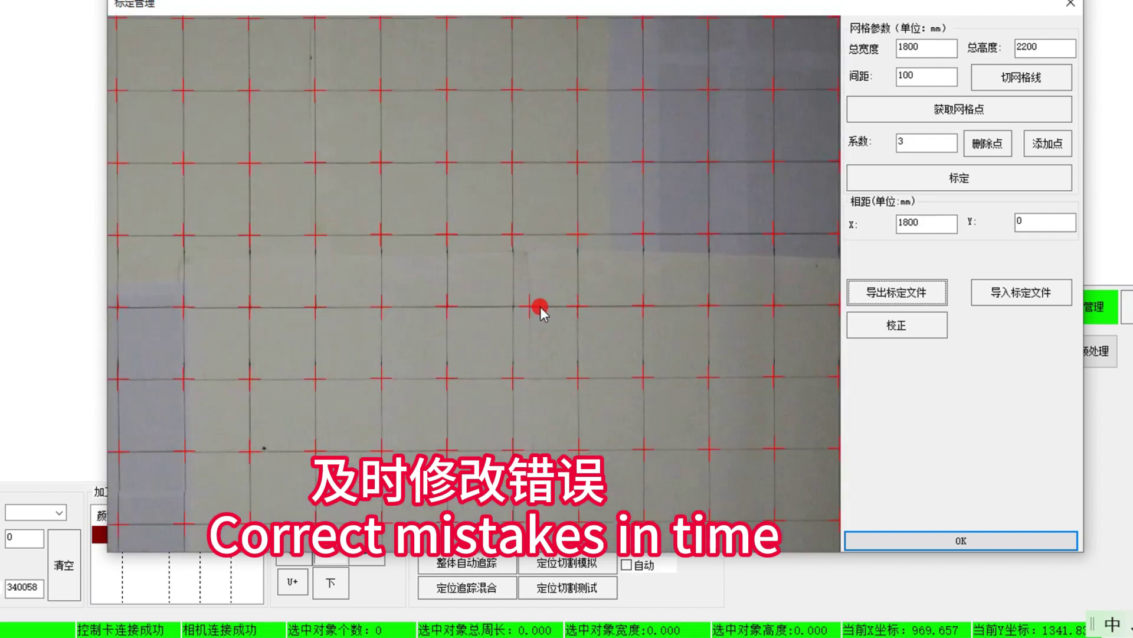
pyautogui.click(997, 144)
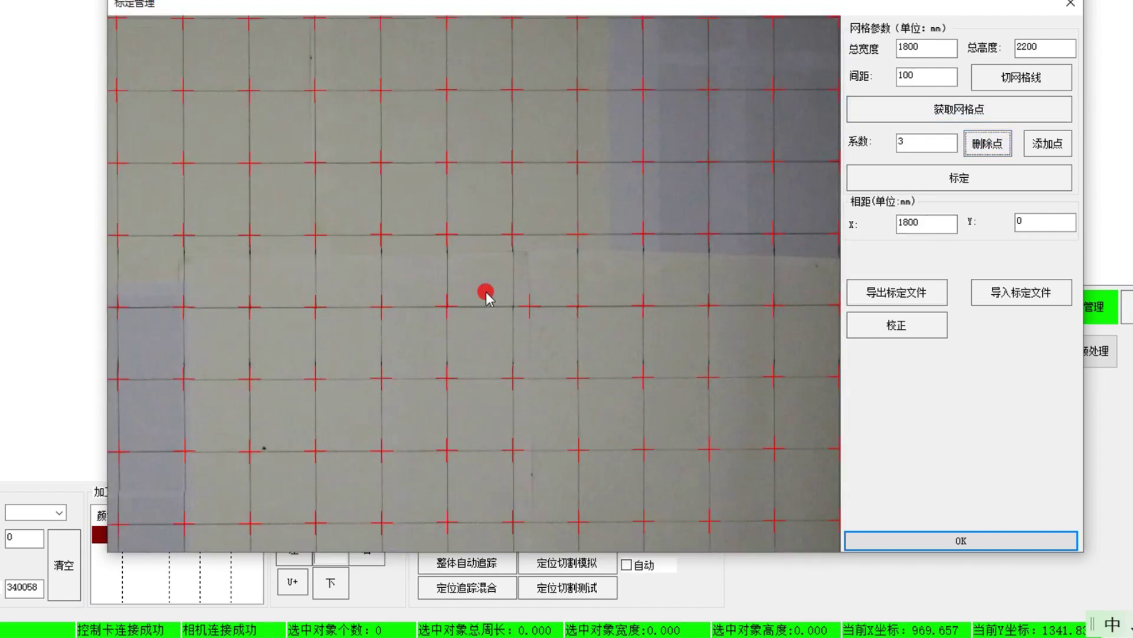
pyautogui.click(1048, 144)
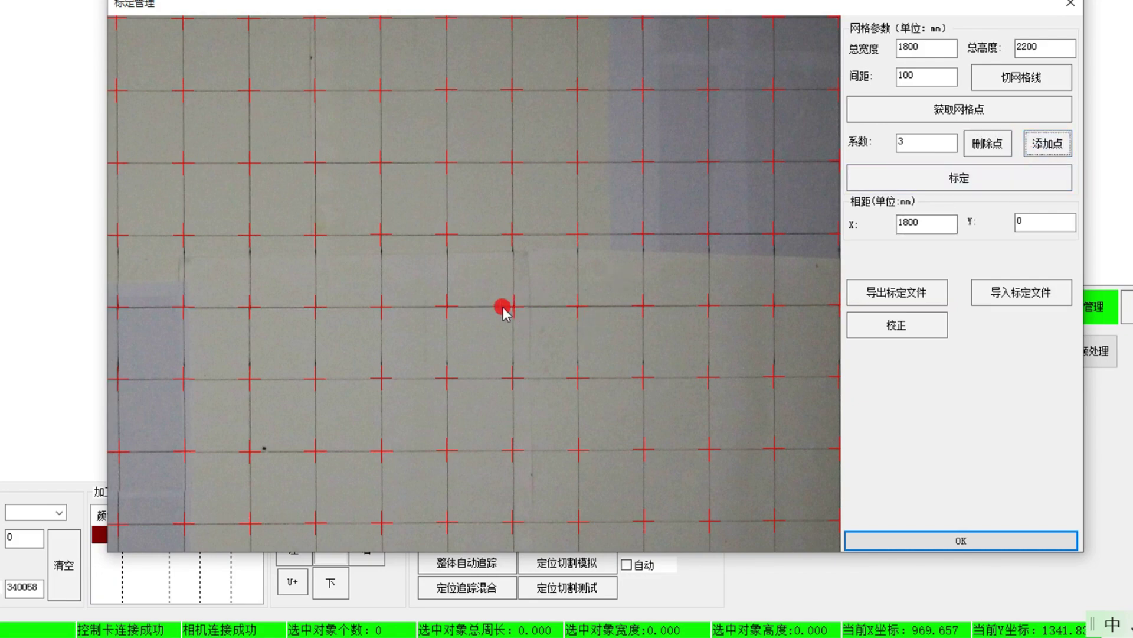
# Run the camera calibration again on the corrected nodes, acknowledge its message and recheck the nodes across the whole grid.
pyautogui.scroll(-3, 589, 240)
pyautogui.click(1022, 186)
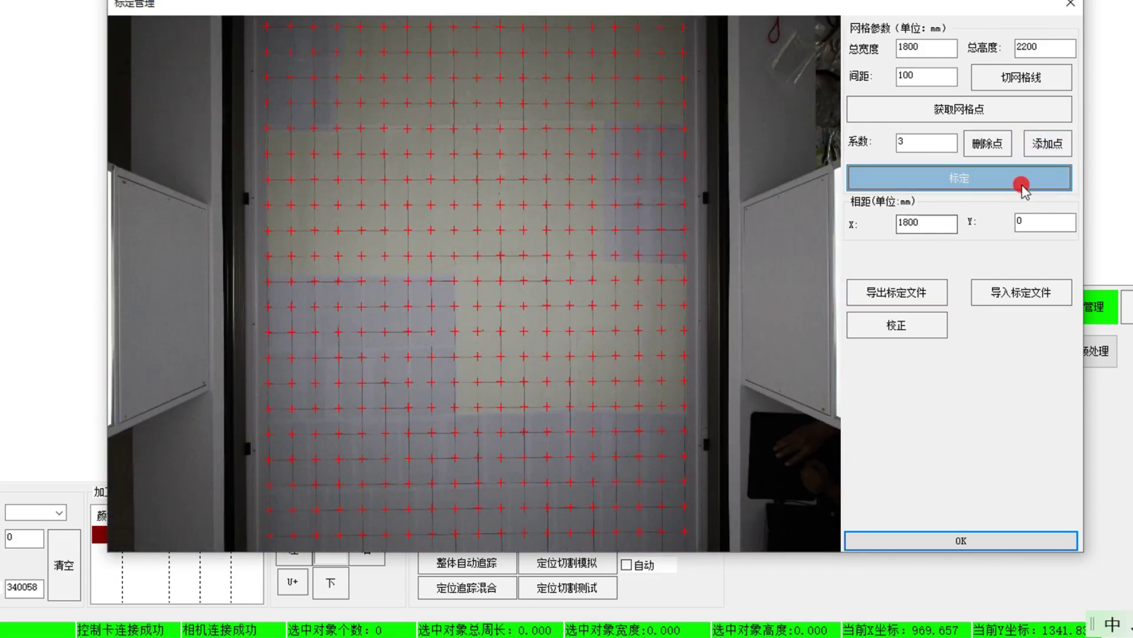
pyautogui.click(598, 320)
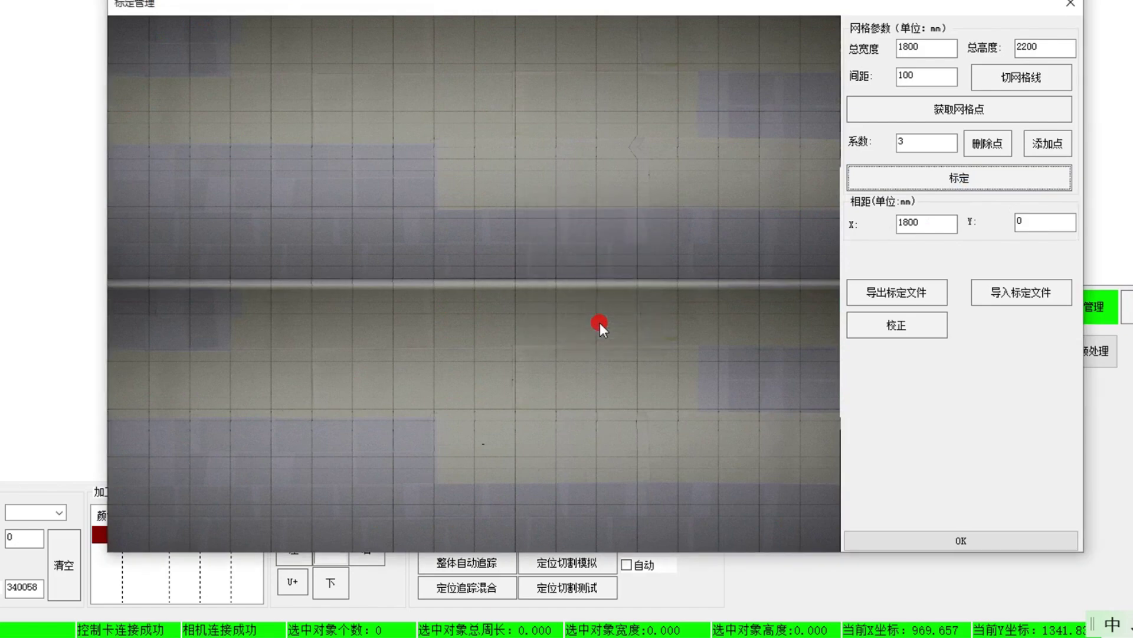
pyautogui.scroll(3, 625, 182)
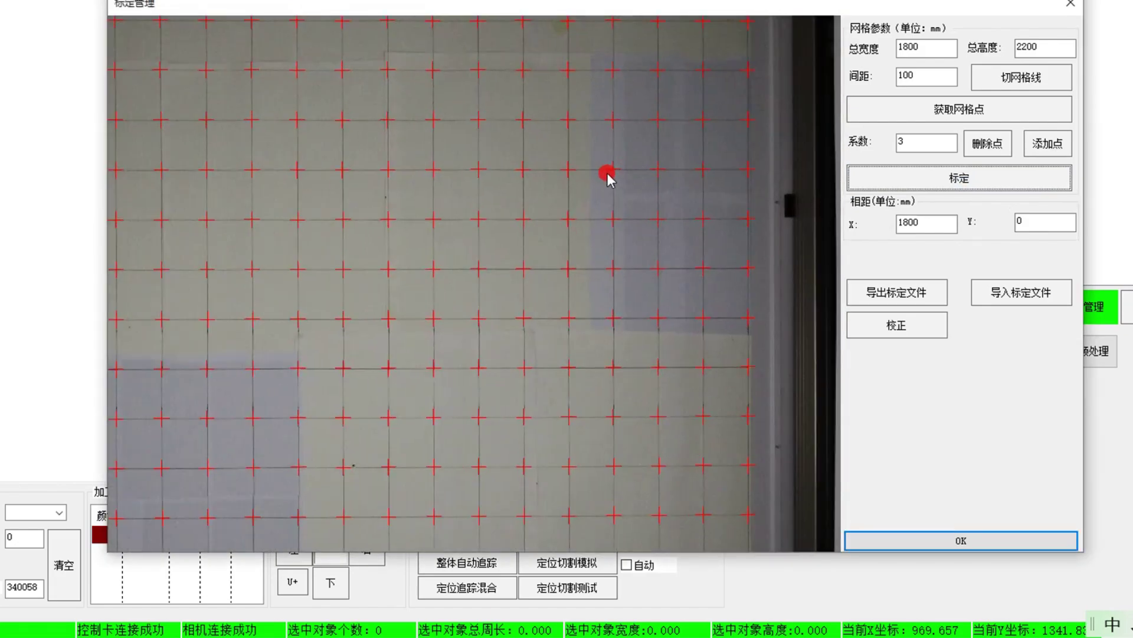
pyautogui.scroll(-2, 623, 159)
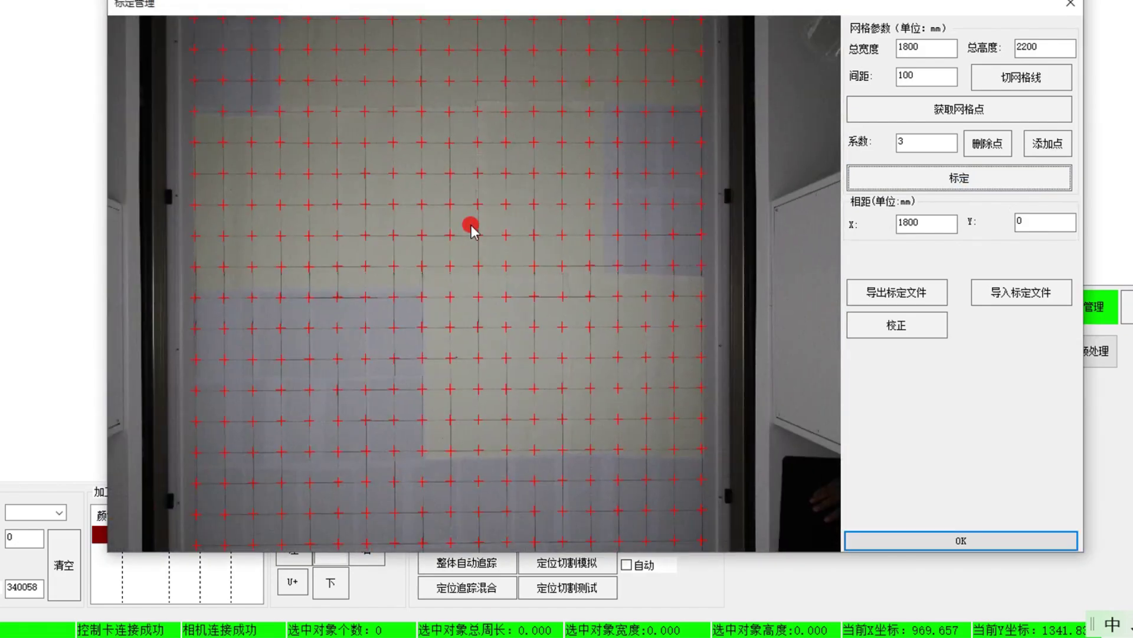
pyautogui.scroll(-2, 472, 228)
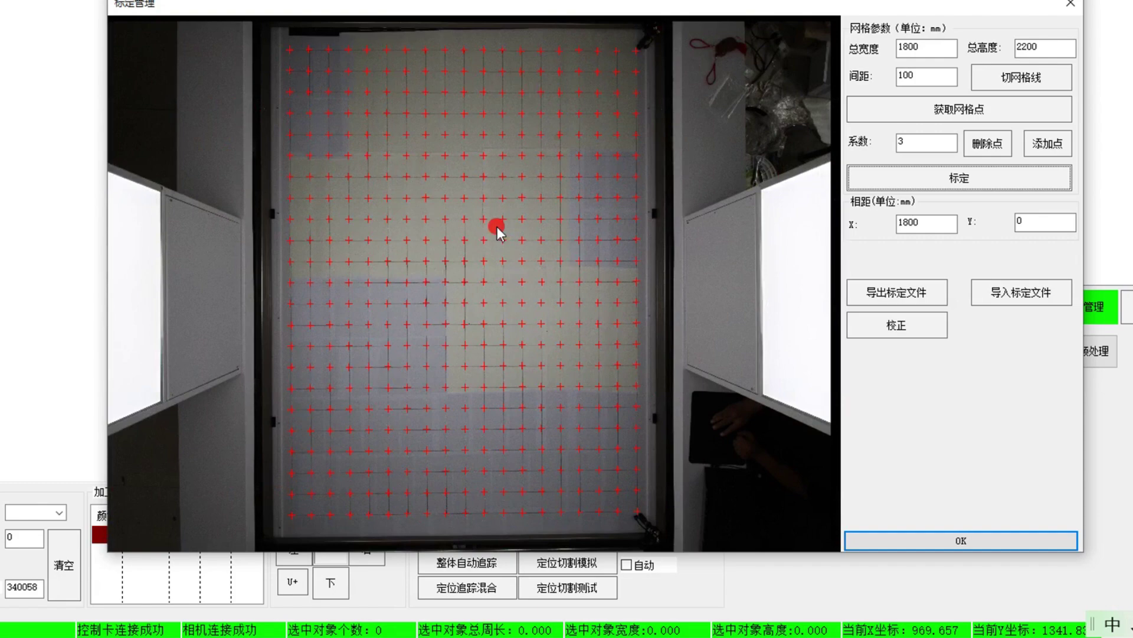
# Export the calibration file to a folder under the Documents (文档) library and close the calibration management window.
pyautogui.click(923, 294)
pyautogui.doubleClick(449, 243)
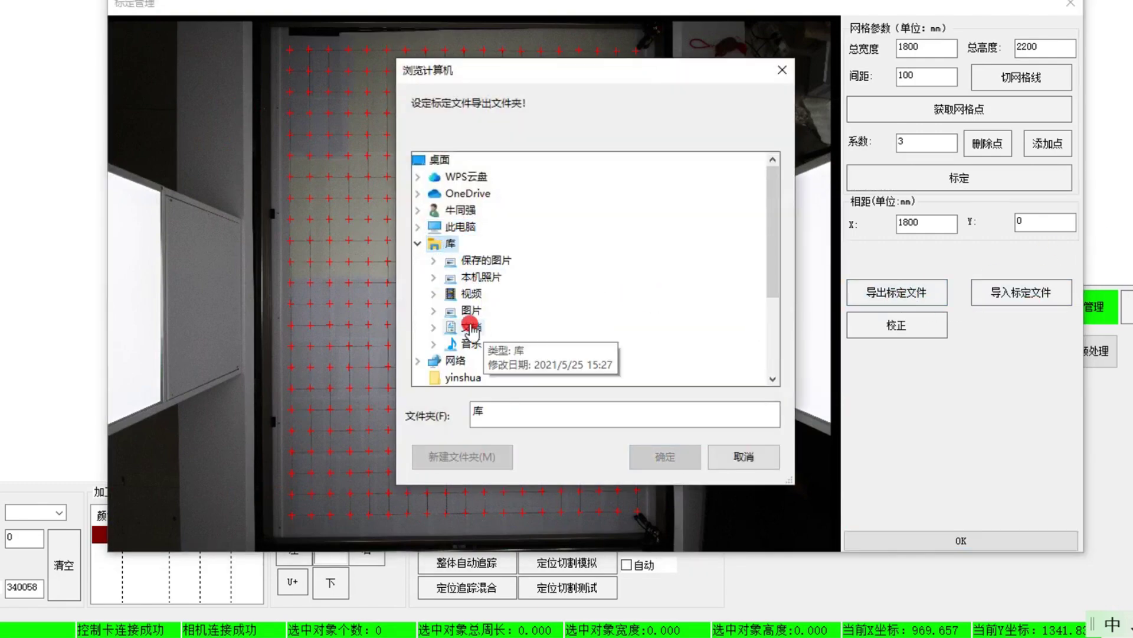
pyautogui.doubleClick(471, 327)
pyautogui.click(486, 361)
pyautogui.click(657, 456)
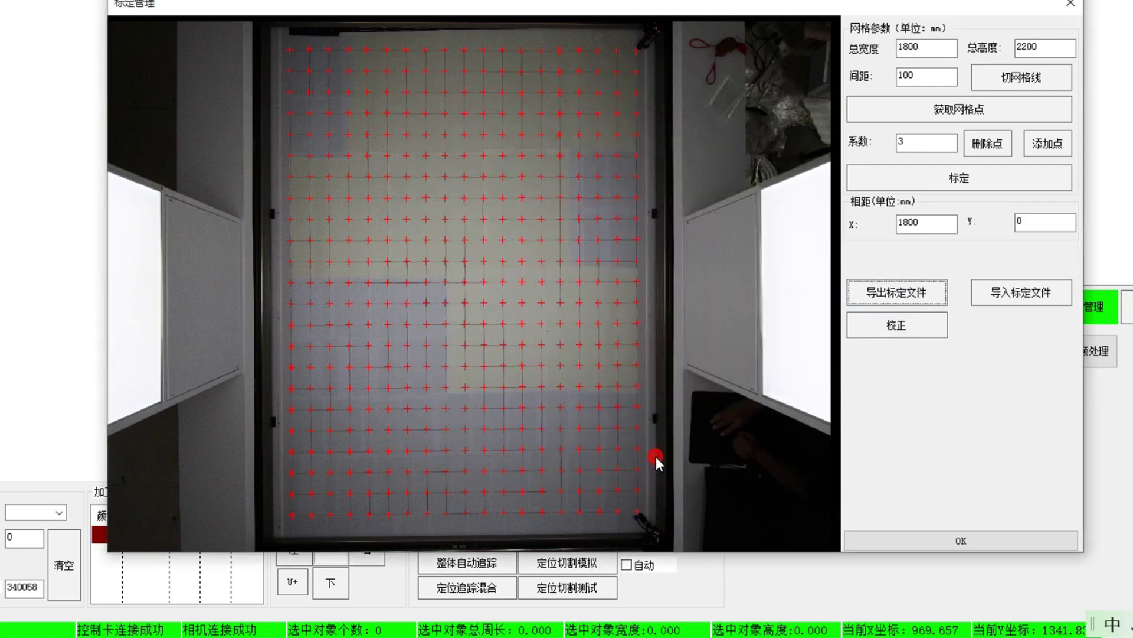
pyautogui.click(961, 541)
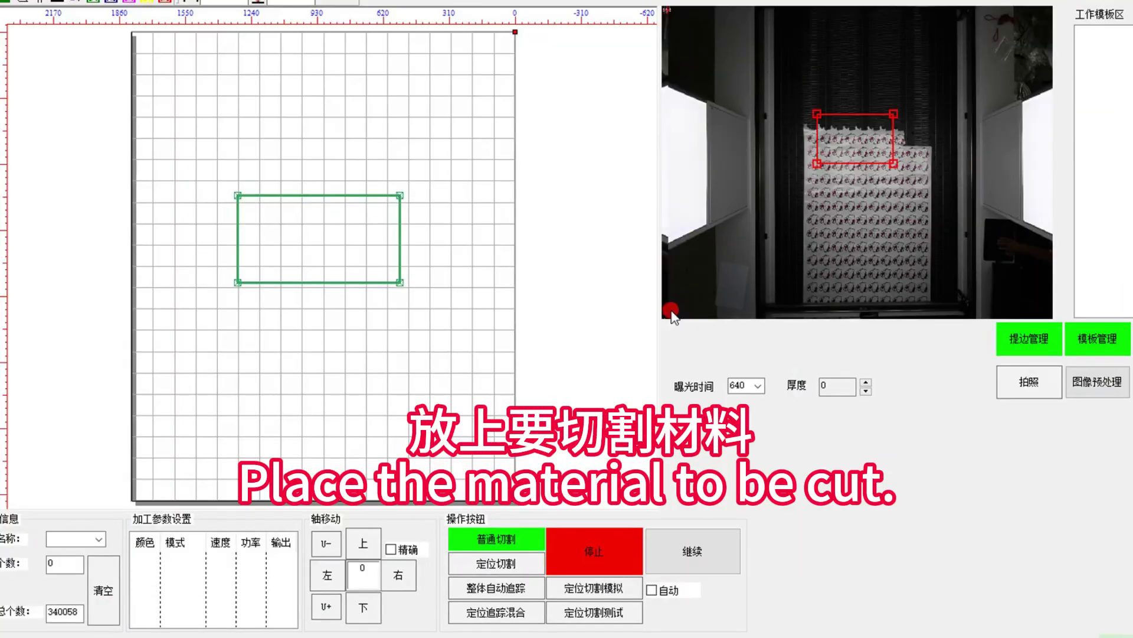
# Resize the recognition area to span the material's full width over its upper full rows of cat figures and photograph it.
pyautogui.moveTo(817, 159); pyautogui.dragTo(801, 201)
pyautogui.moveTo(893, 113); pyautogui.dragTo(942, 145)
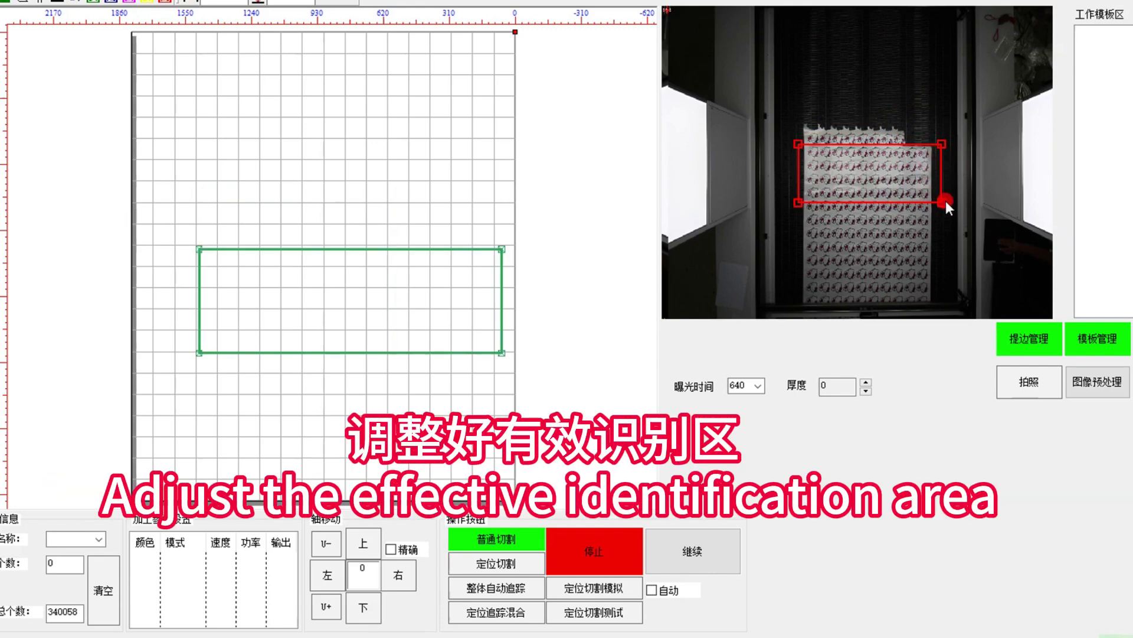
pyautogui.click(1039, 385)
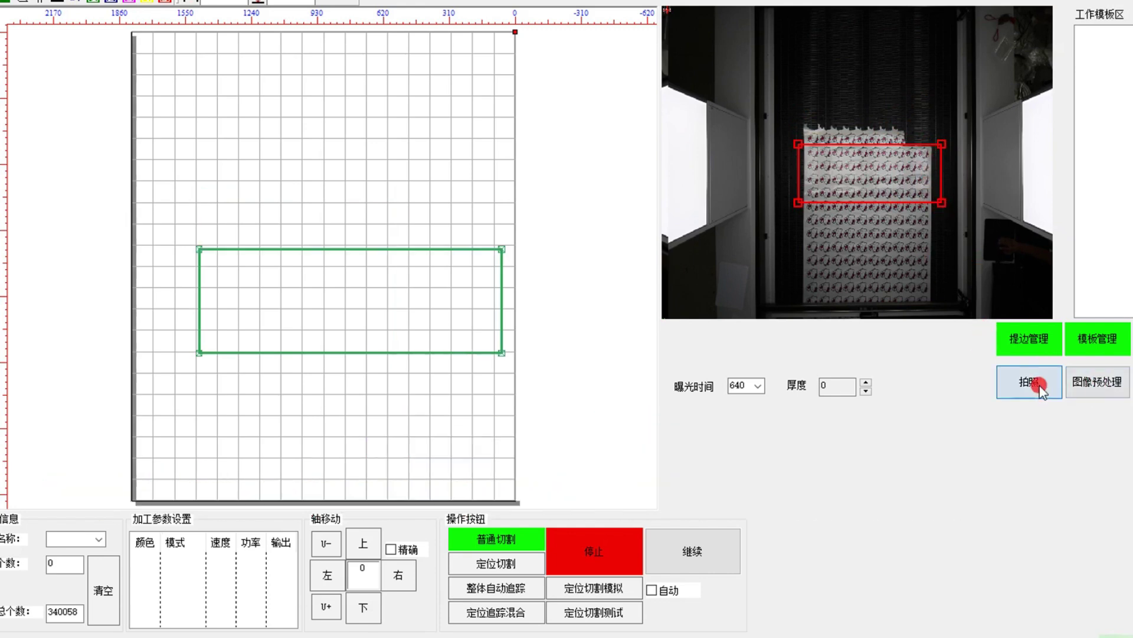
pyautogui.scroll(3, 369, 302)
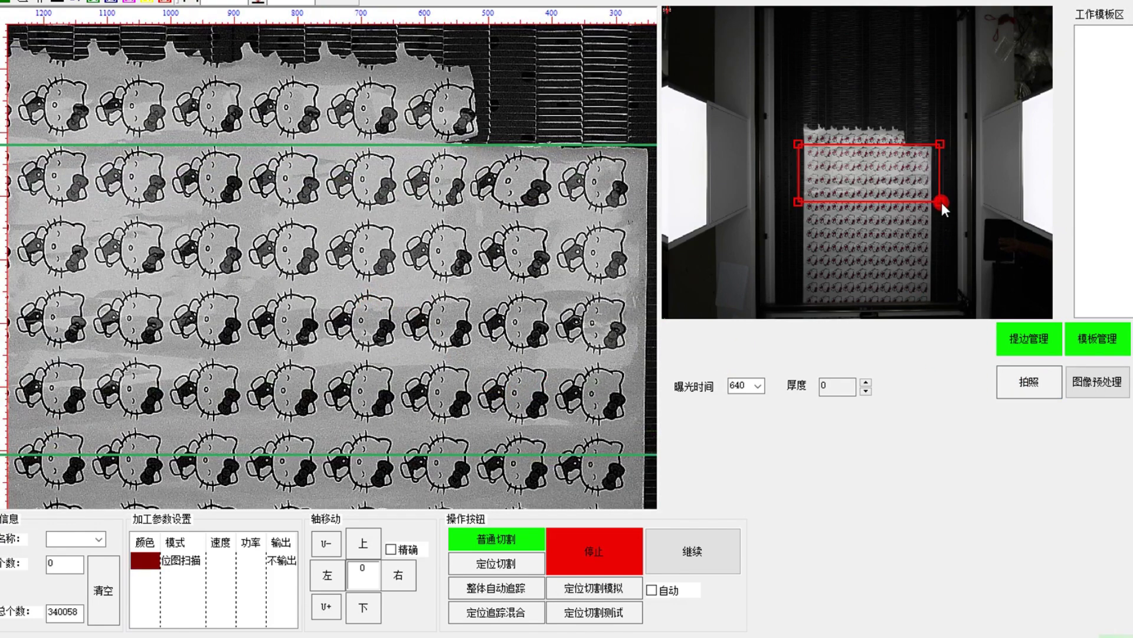
pyautogui.moveTo(941, 197); pyautogui.dragTo(940, 201)
pyautogui.click(1030, 384)
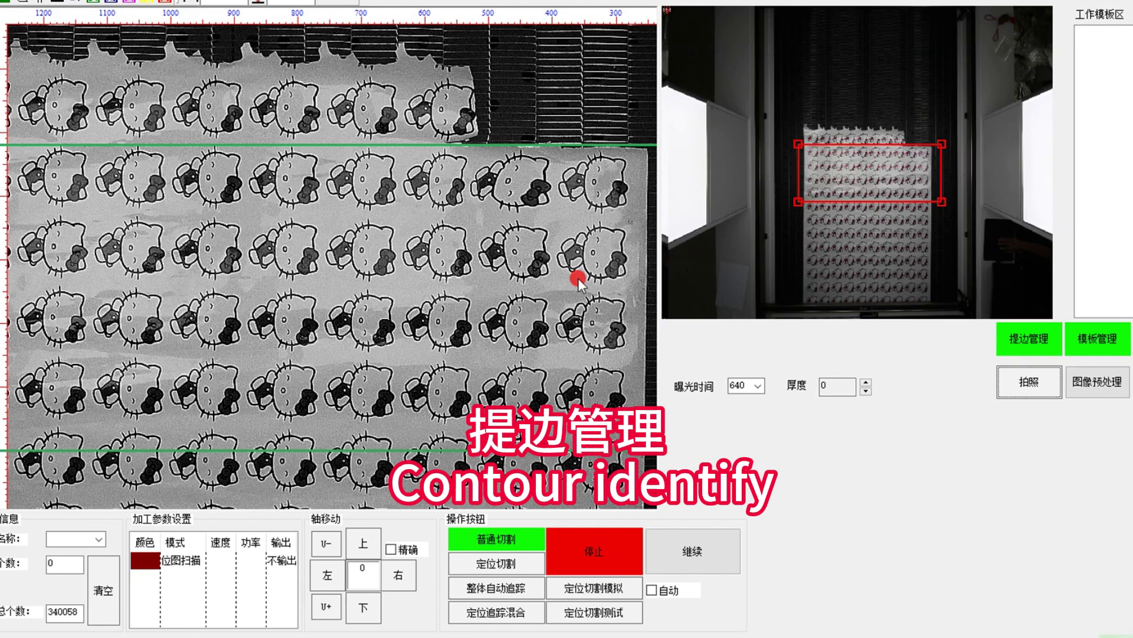
# In the edge extraction settings, limit contours to 30–120 mm width and 39–120 mm height, and test the extraction on the photo.
pyautogui.click(1010, 348)
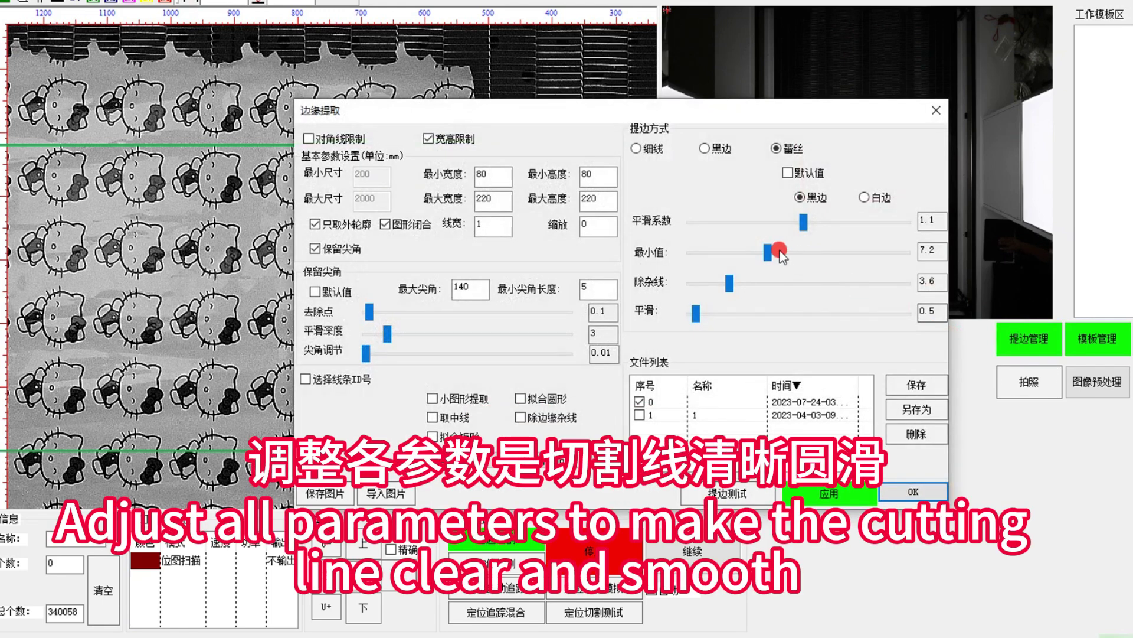
pyautogui.click(935, 112)
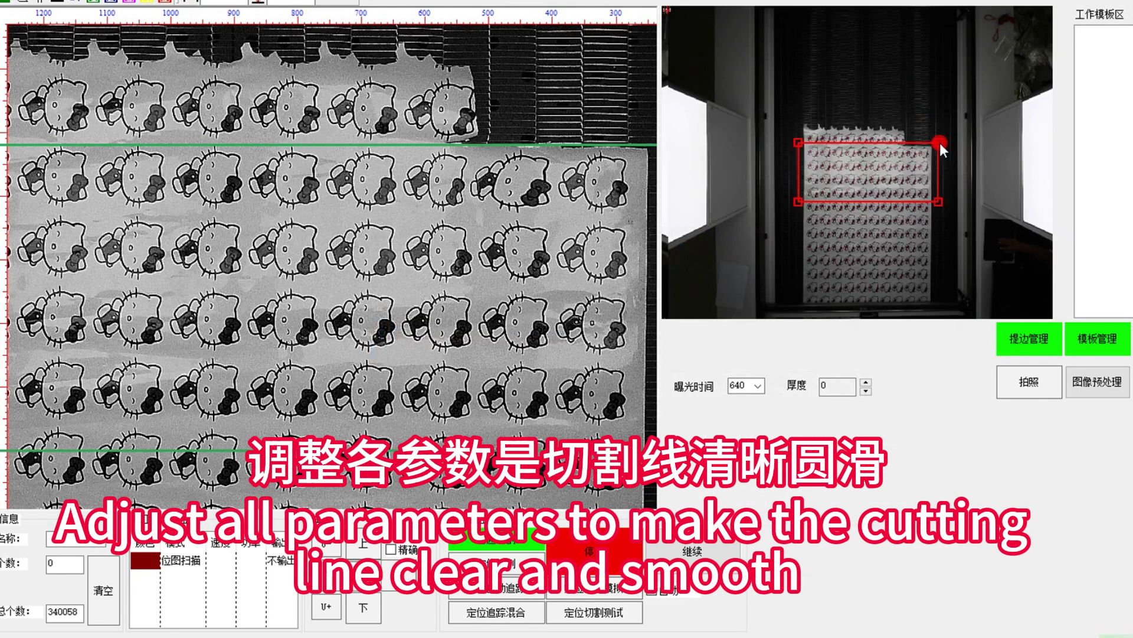
pyautogui.click(1028, 334)
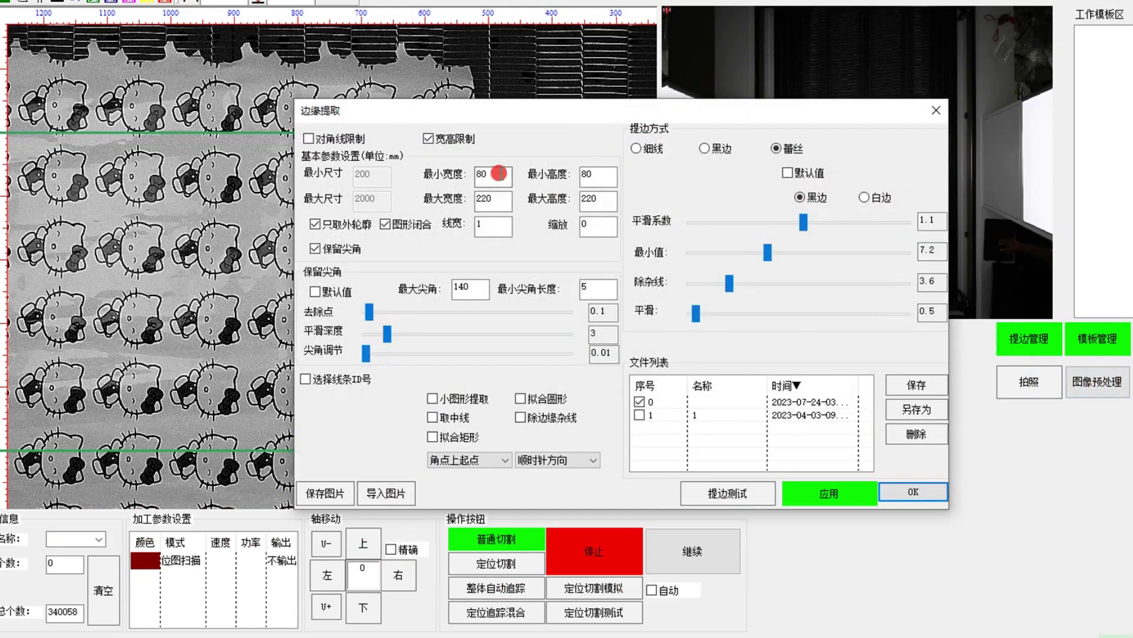
pyautogui.click(593, 173)
pyautogui.doubleClick(608, 205)
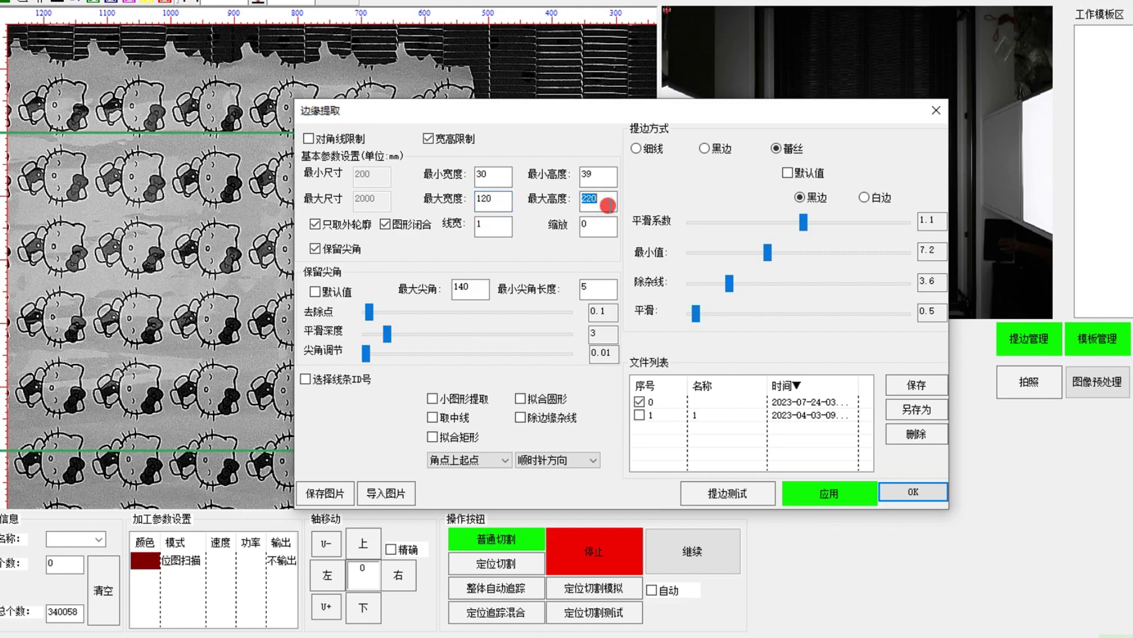
pyautogui.click(732, 490)
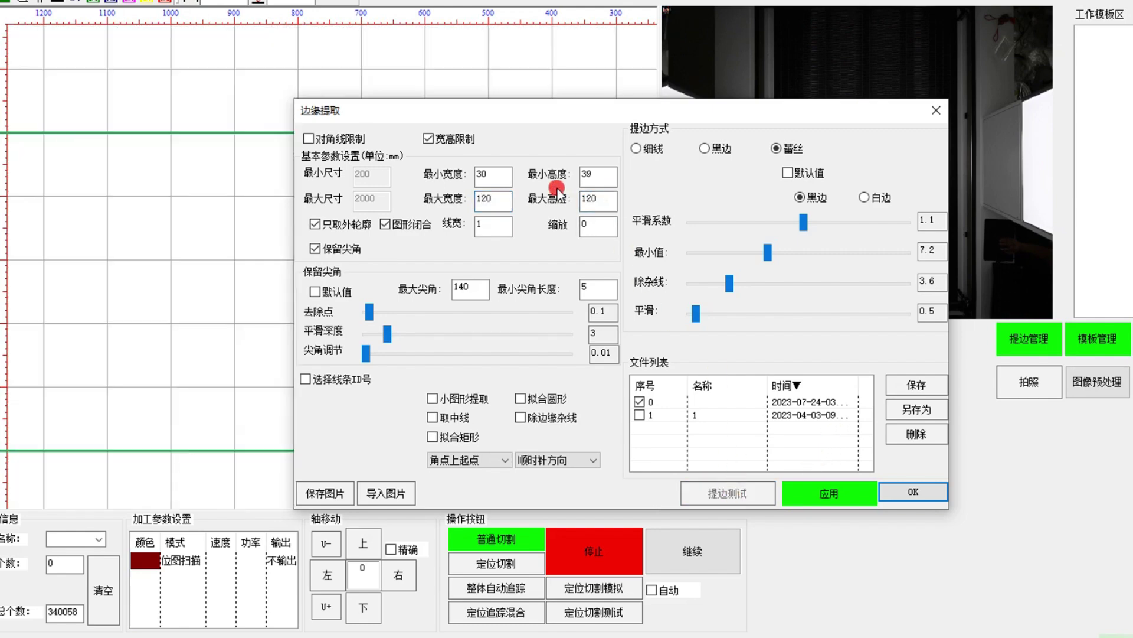
pyautogui.moveTo(566, 113); pyautogui.dragTo(838, 66)
pyautogui.scroll(5, 367, 158)
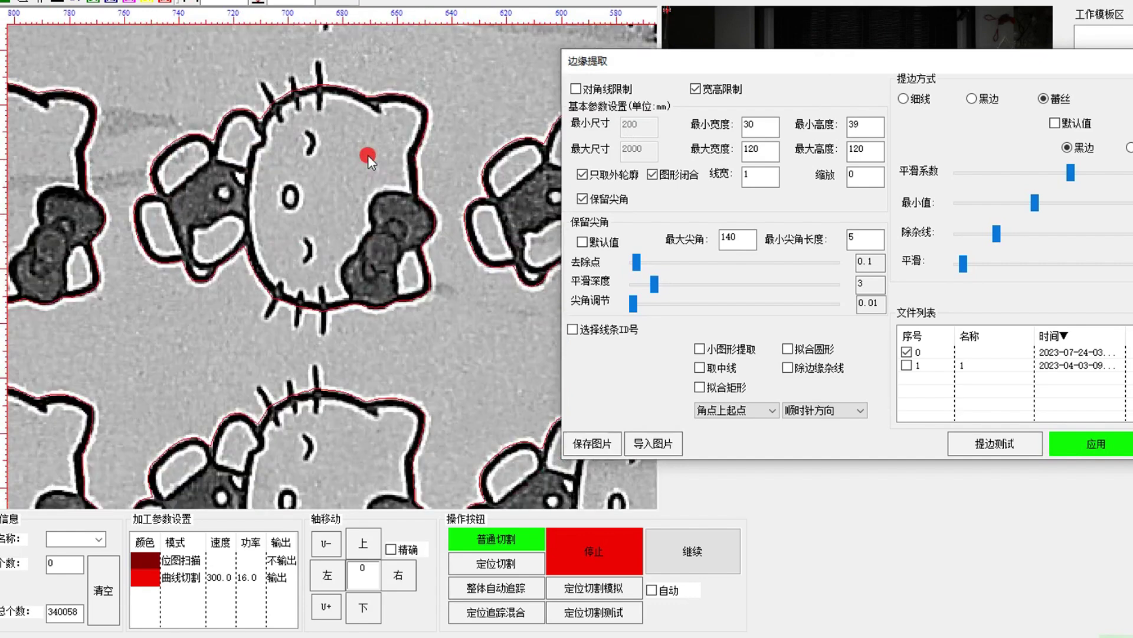
# Lower the smoothing coefficient, turn off shape closing (图形闭合) and sharp-corner keeping (保留尖角), and test the edge extraction with each change.
pyautogui.moveTo(1066, 172); pyautogui.dragTo(1049, 172)
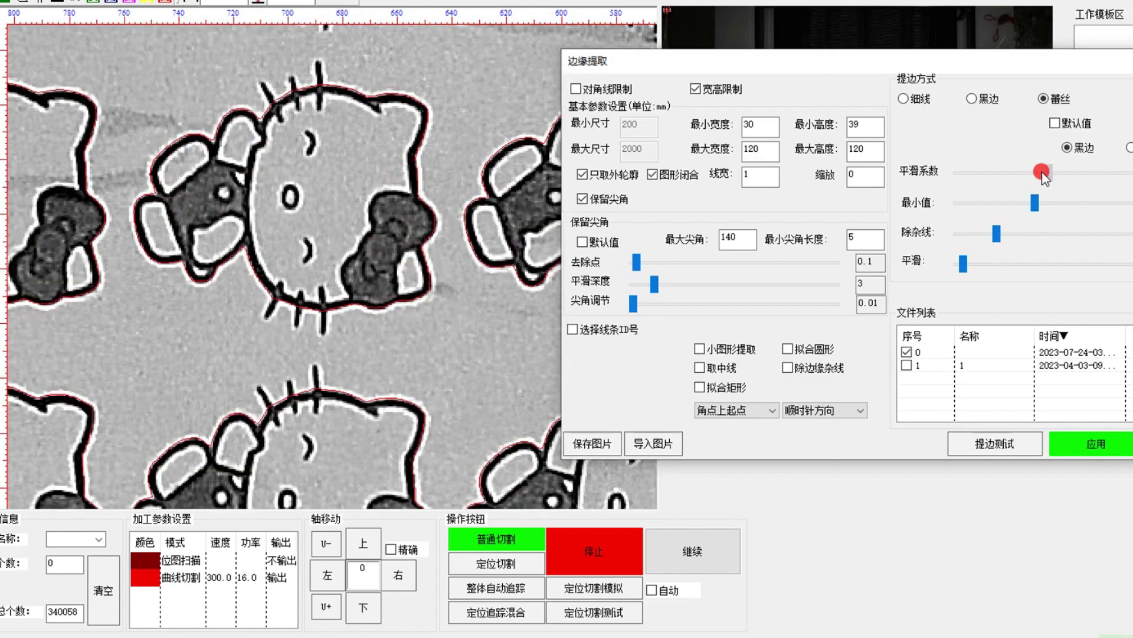
pyautogui.click(980, 447)
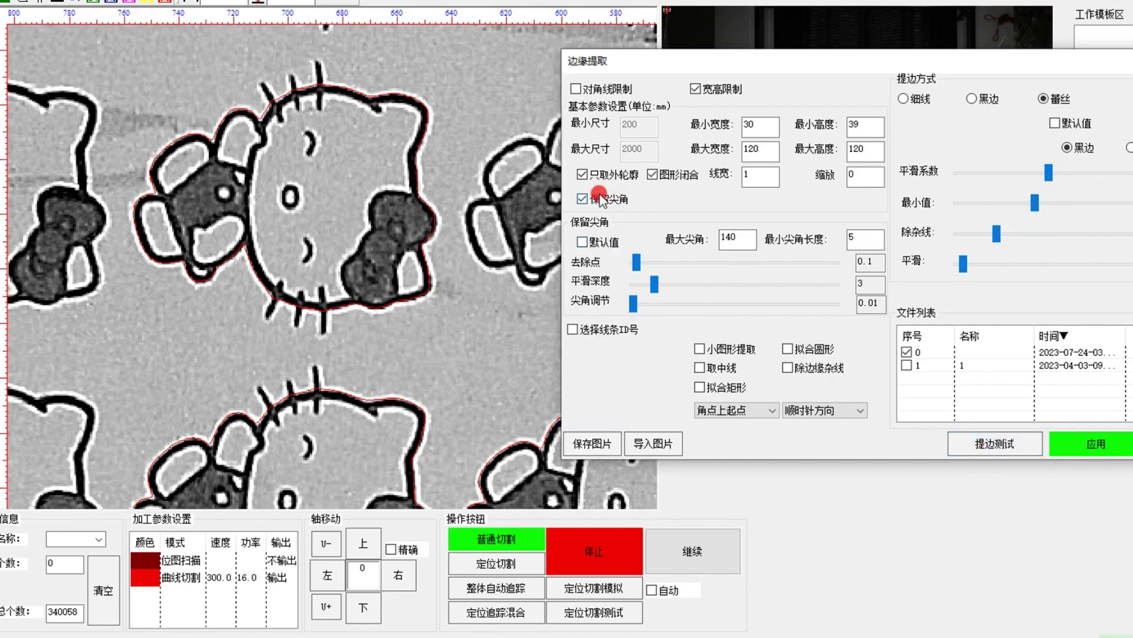
pyautogui.click(653, 175)
pyautogui.click(598, 200)
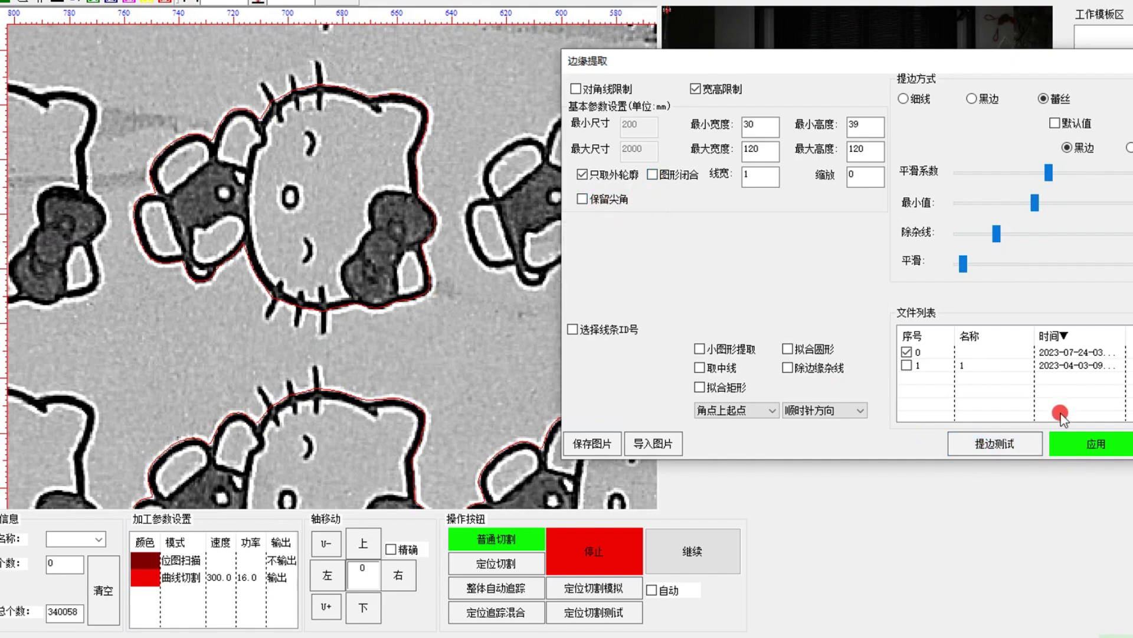
pyautogui.click(1018, 447)
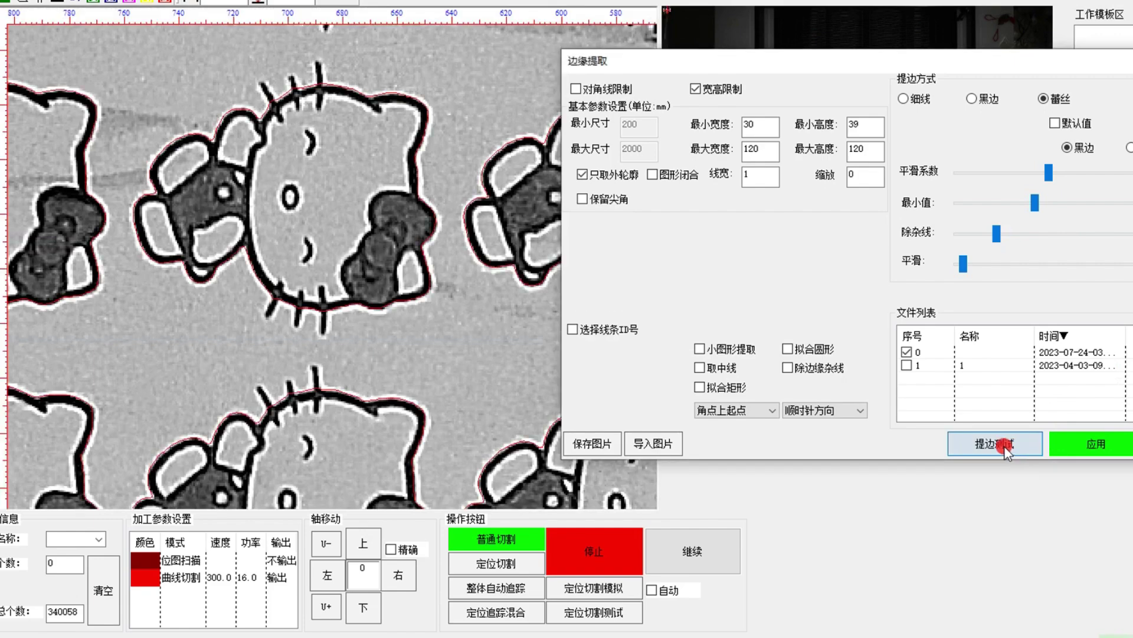
# Turn sharp-corner keeping (保留尖角) back on, switch the extraction method to black edge (黑边) and test the extraction.
pyautogui.click(583, 200)
pyautogui.click(971, 99)
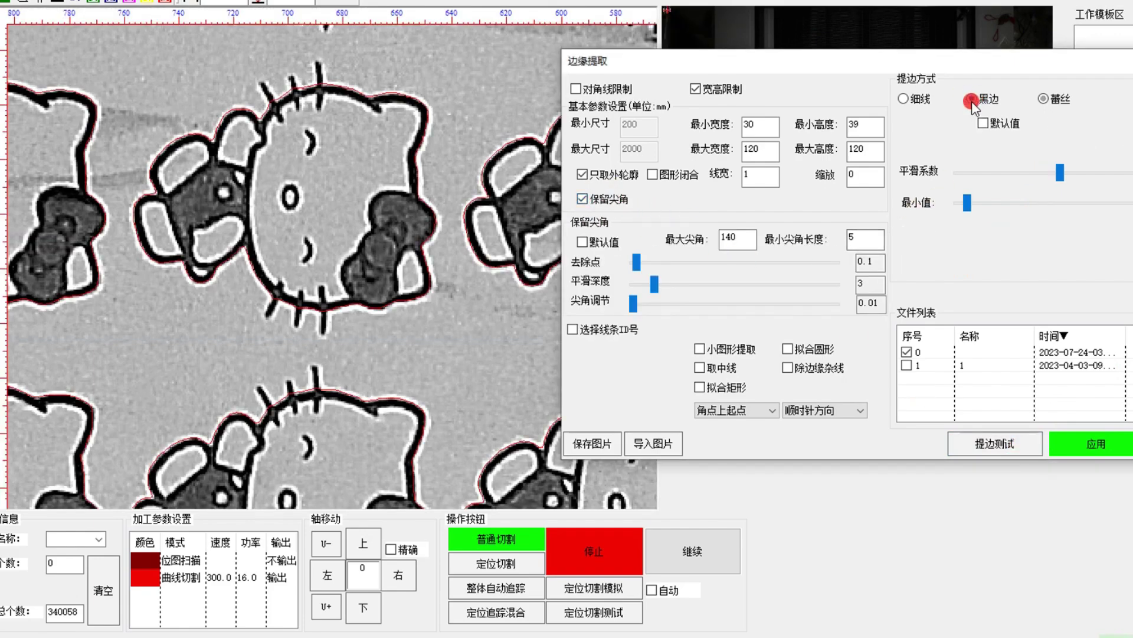
pyautogui.click(994, 448)
pyautogui.click(824, 419)
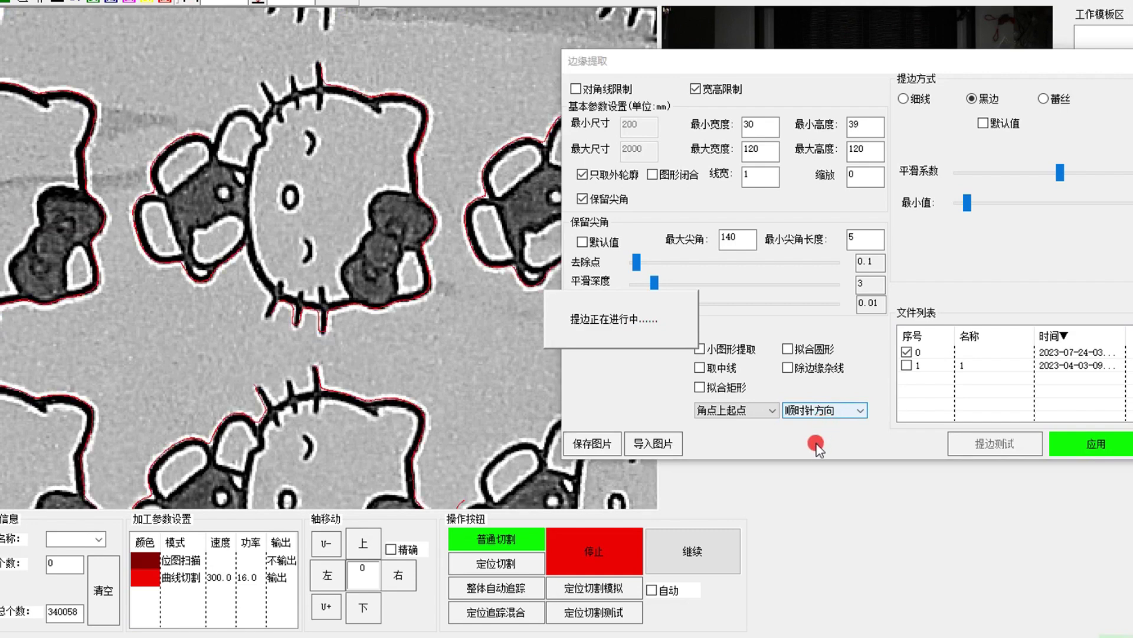
# Turn shape closing (图形闭合) back on, rerun the black-edge extraction test and inspect the contours across the recognition area.
pyautogui.click(653, 174)
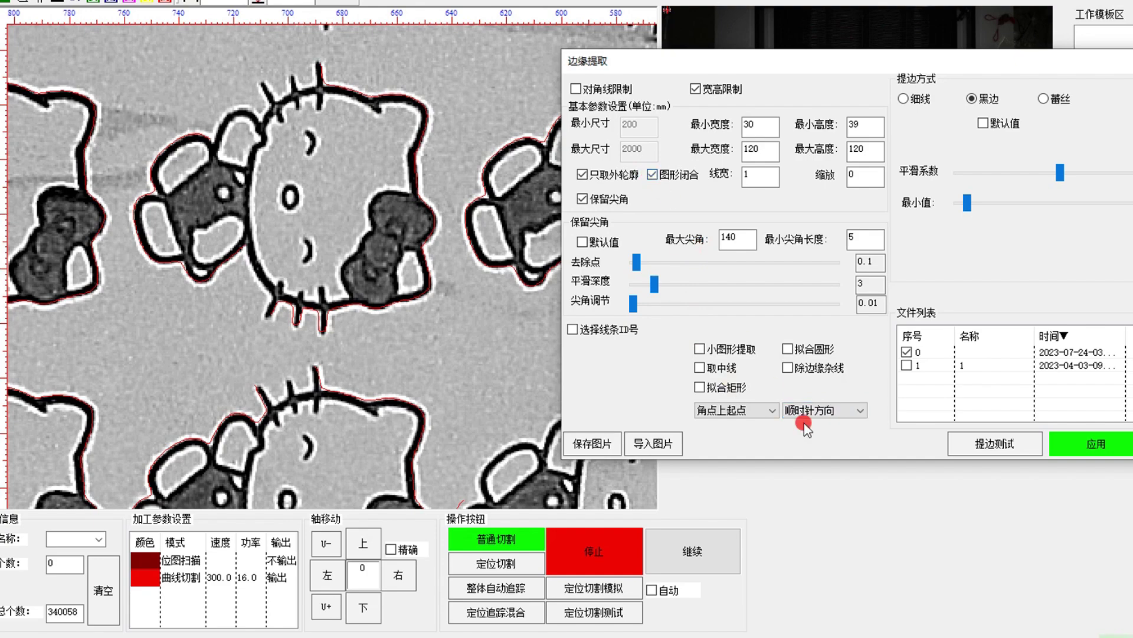
pyautogui.click(973, 446)
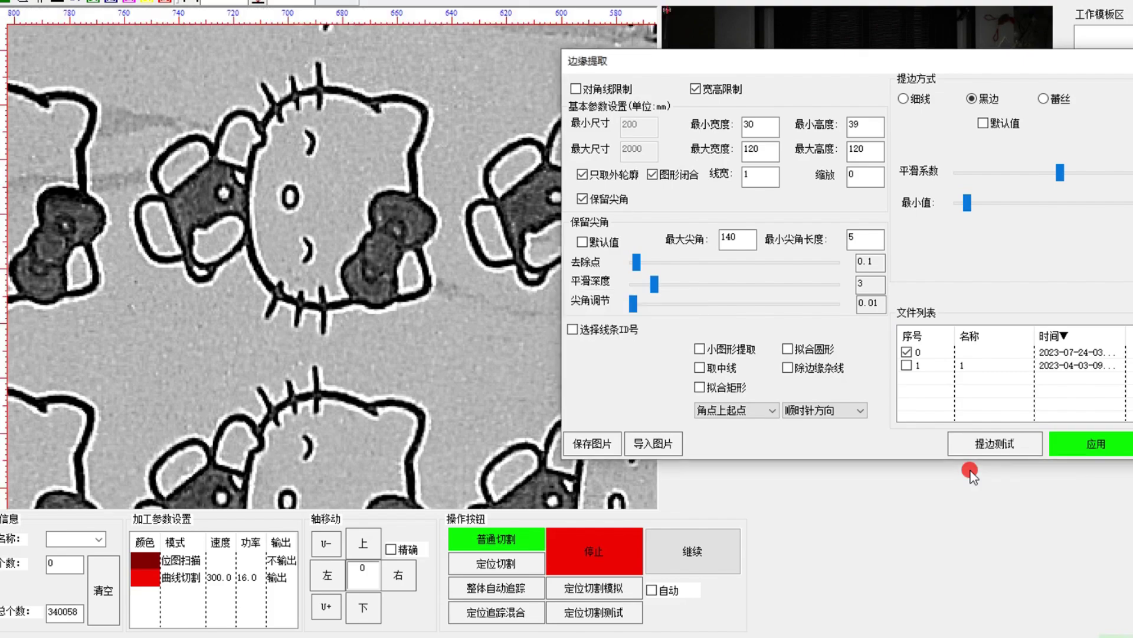
pyautogui.scroll(-5, 254, 247)
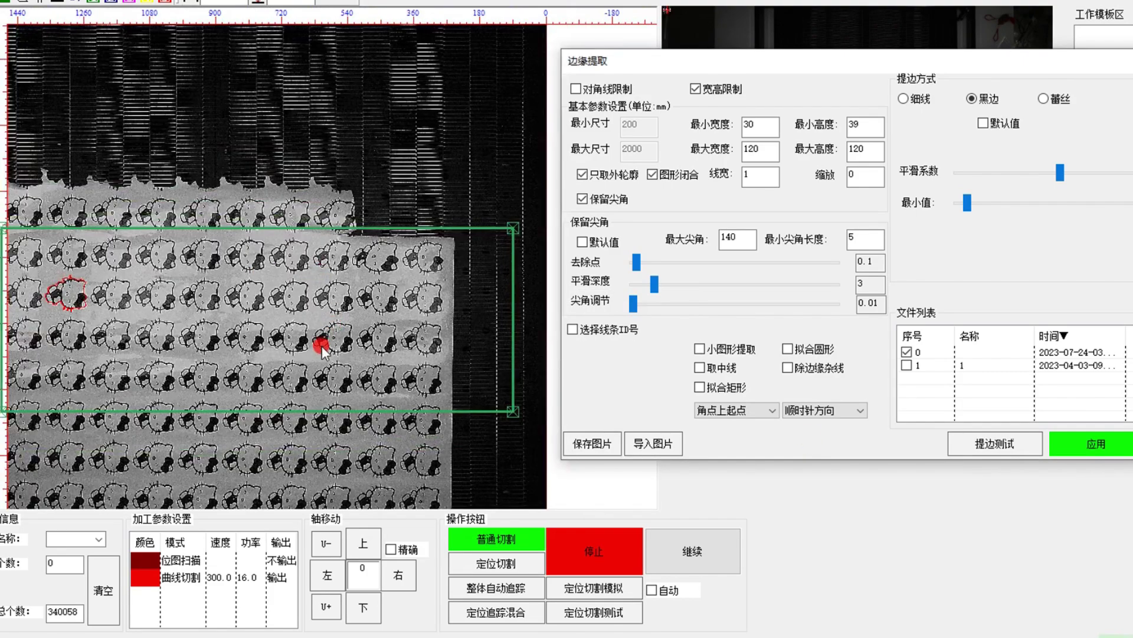
pyautogui.scroll(4, 144, 280)
# Switch the extraction method to lace (蕾丝), lower the smoothing coefficient and test the extraction across the recognition area.
pyautogui.click(1044, 99)
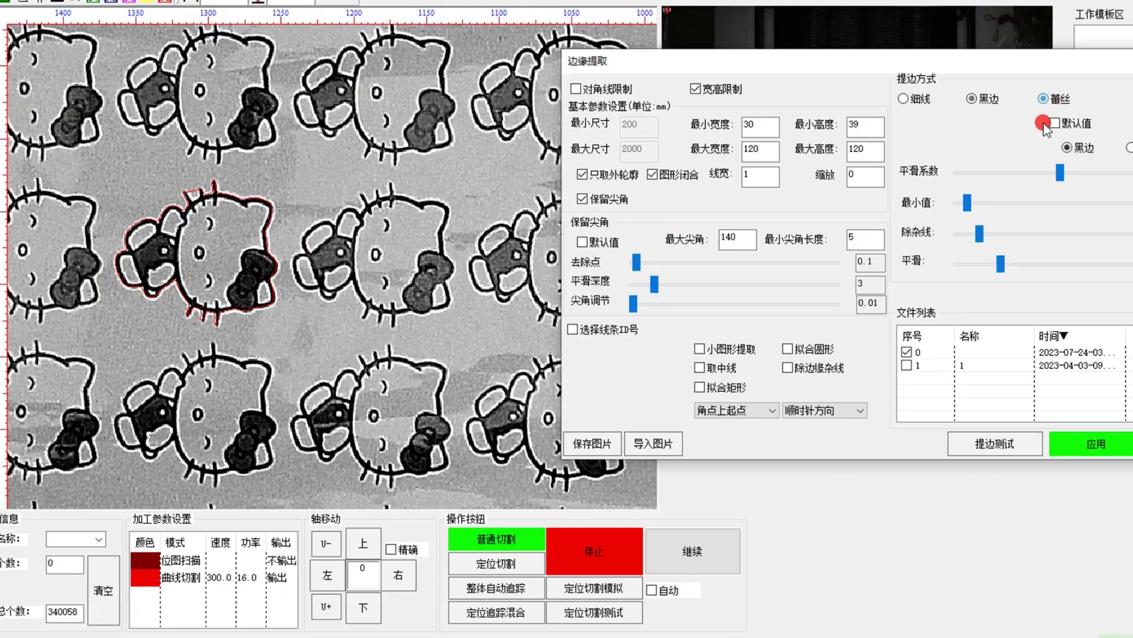
pyautogui.click(994, 443)
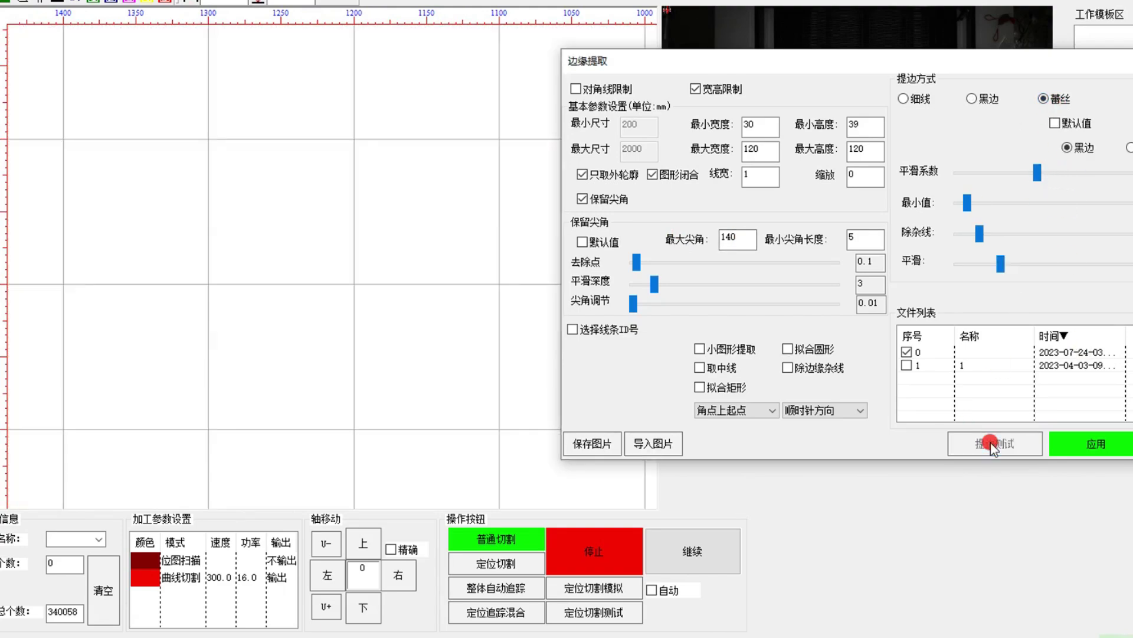
pyautogui.scroll(-4, 416, 192)
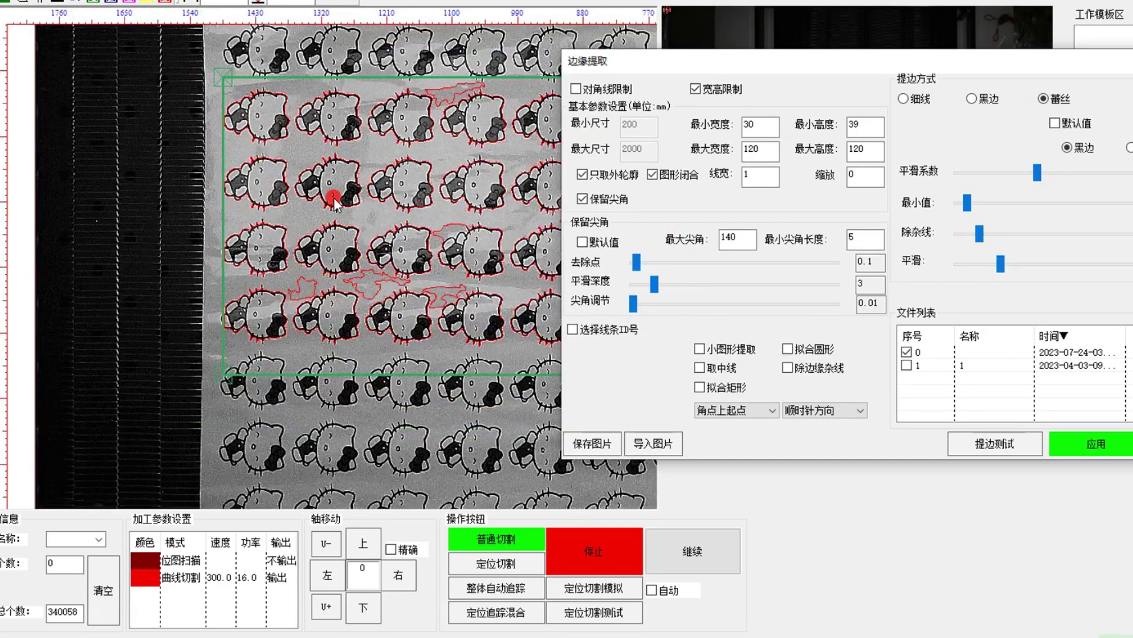
# Raise the stray-line removal (除杂线) and the minimum value (最小值), testing the lace extraction after each change.
pyautogui.scroll(6, 412, 185)
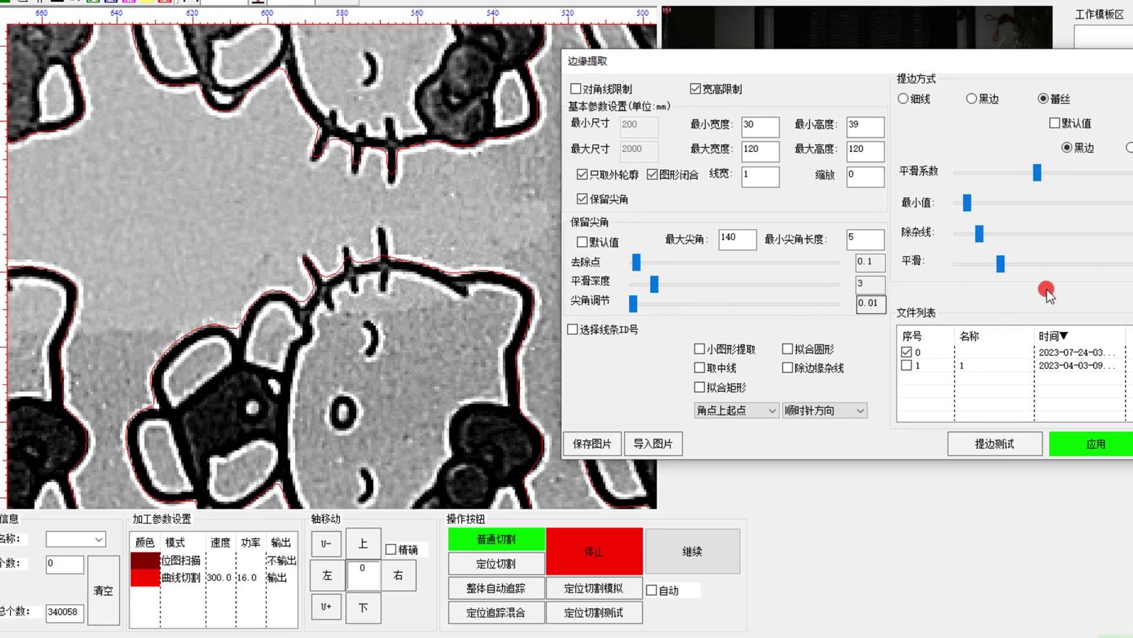
pyautogui.moveTo(979, 233); pyautogui.dragTo(1028, 233)
pyautogui.click(995, 443)
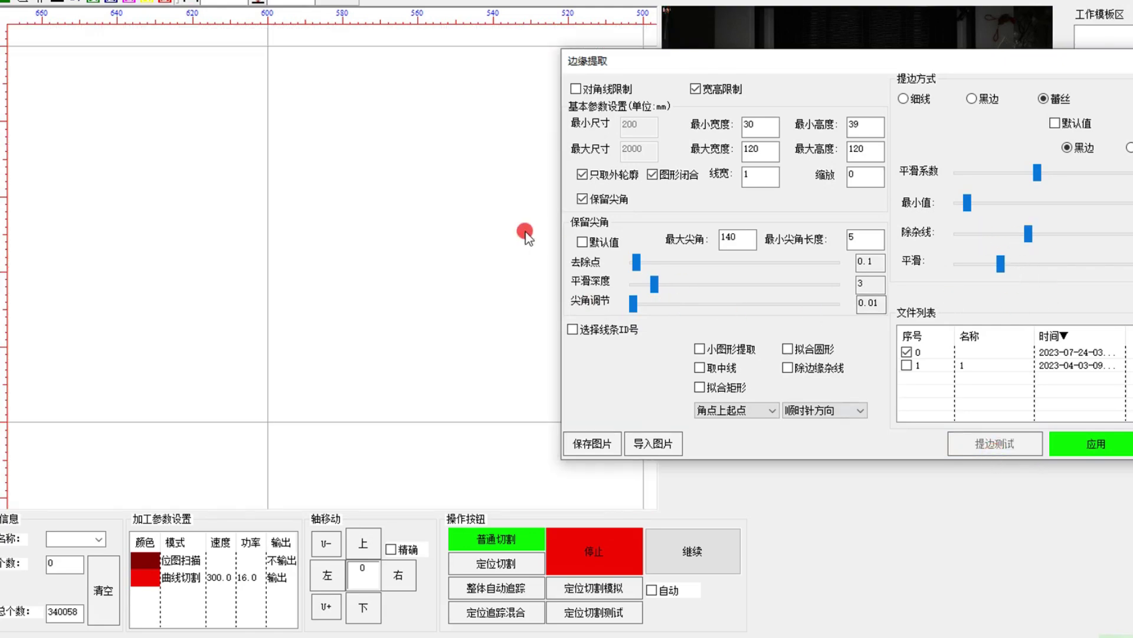
pyautogui.scroll(-3, 413, 202)
pyautogui.scroll(-2, 413, 202)
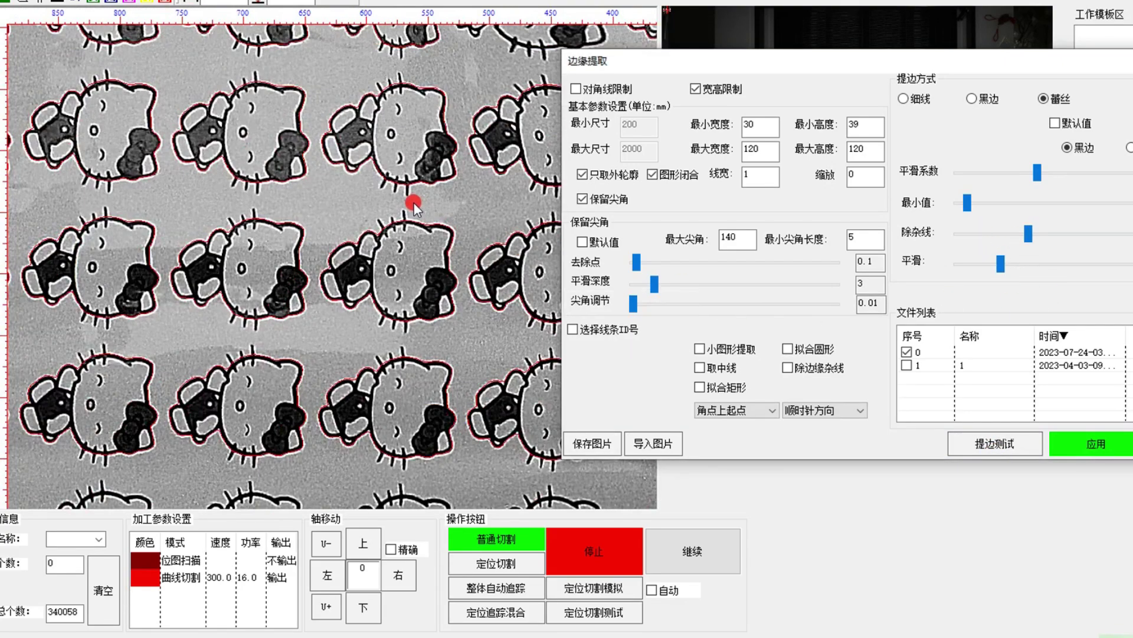
pyautogui.moveTo(968, 202); pyautogui.dragTo(988, 203)
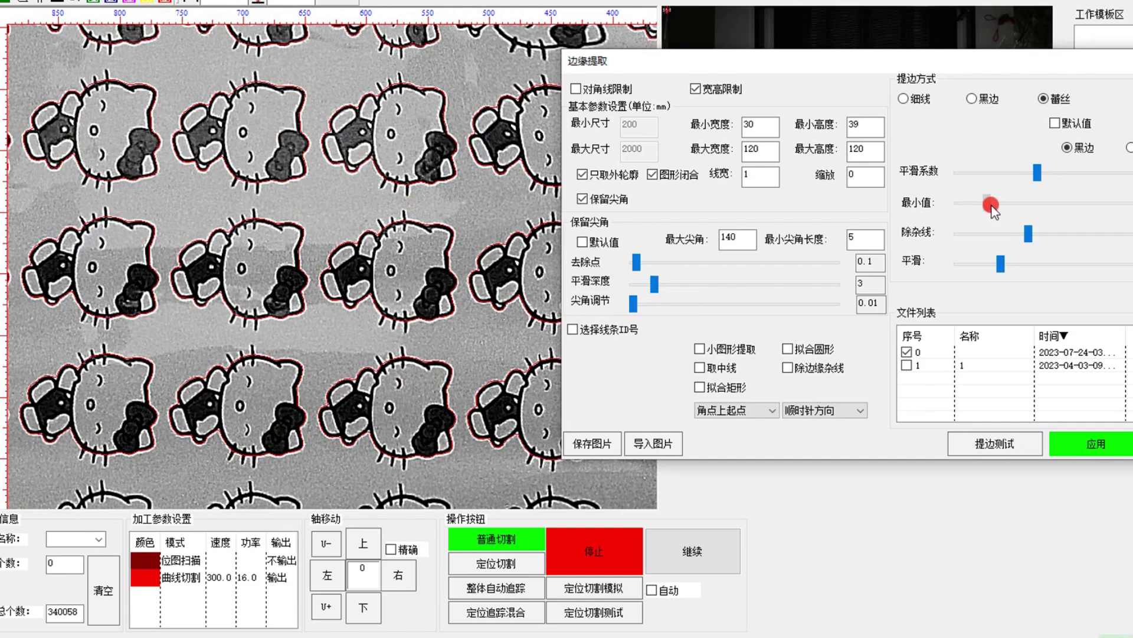
pyautogui.click(998, 443)
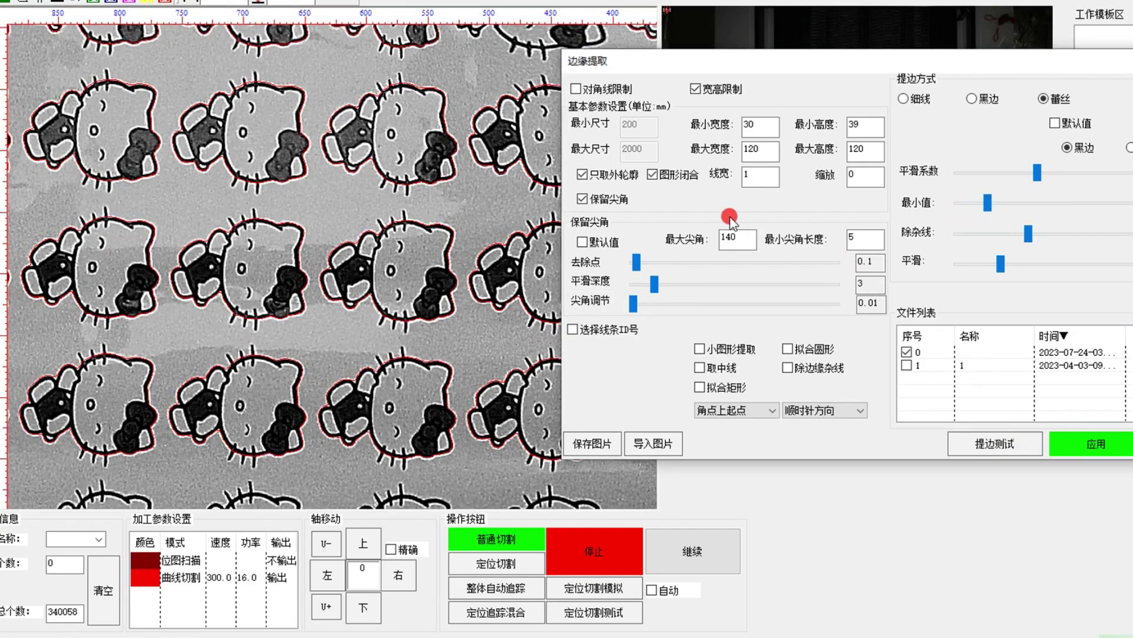
# Reduce the smoothing coefficient (平滑系数) to near its minimum and raise the smoothing (平滑), testing the extraction with each change.
pyautogui.scroll(4, 413, 242)
pyautogui.moveTo(1039, 173); pyautogui.dragTo(969, 172)
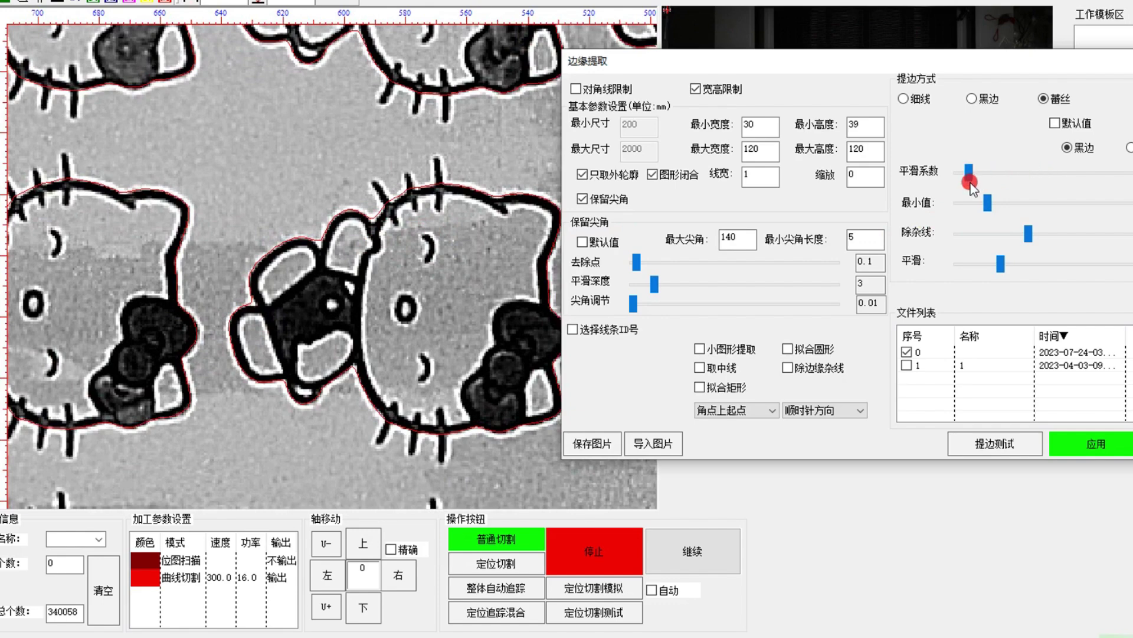
pyautogui.click(1001, 442)
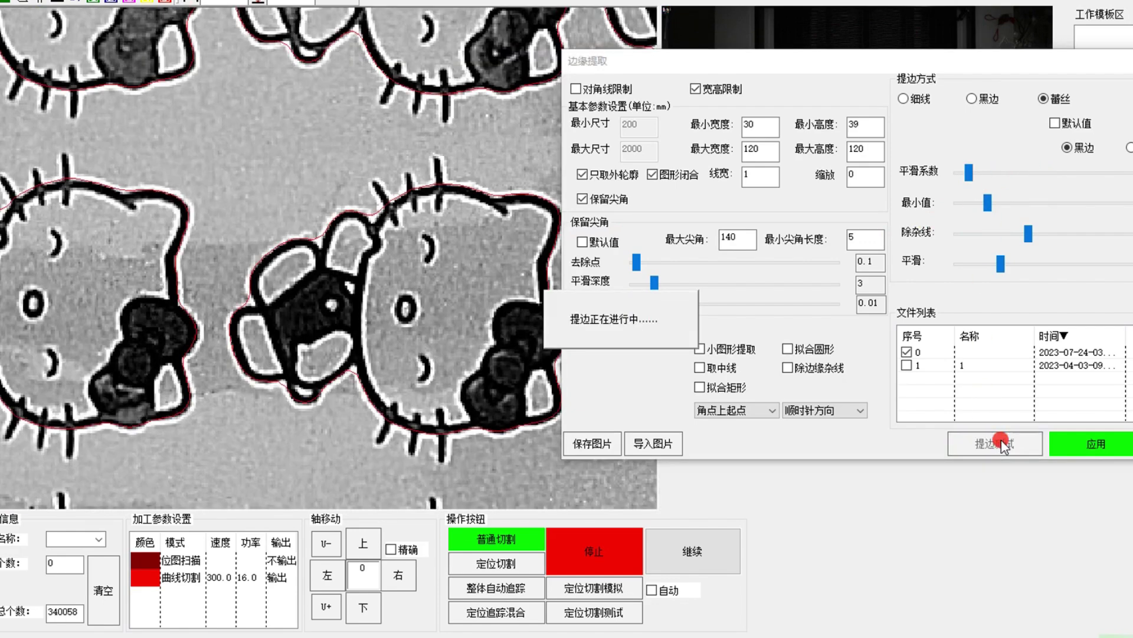
pyautogui.moveTo(1001, 263); pyautogui.dragTo(1052, 263)
pyautogui.click(1004, 443)
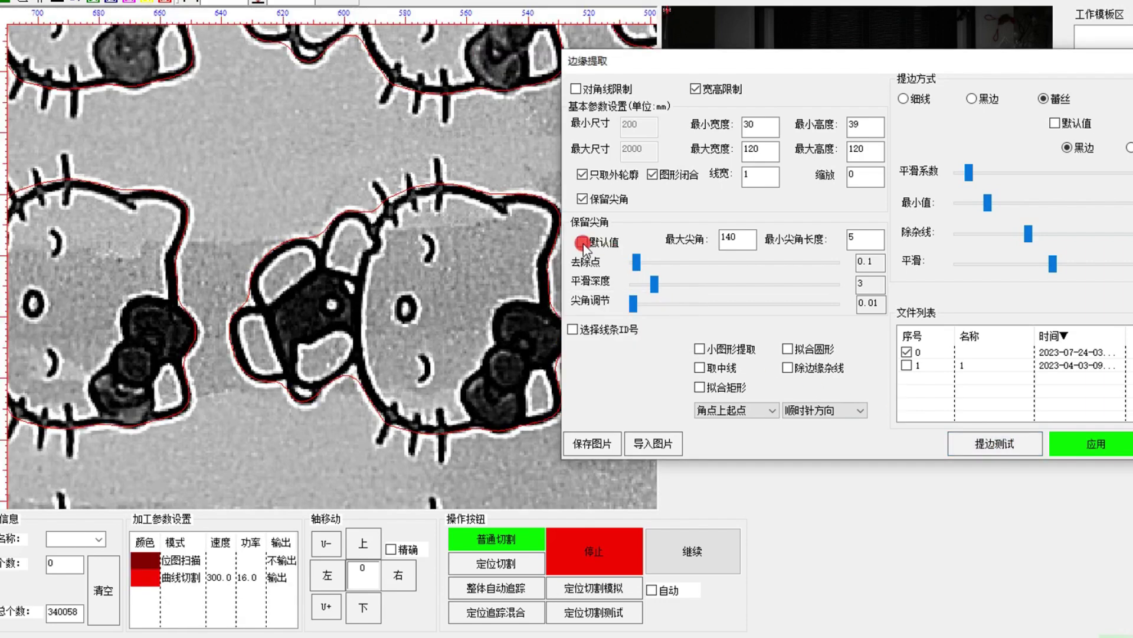
# Use the default values (默认值) for sharp-corner keeping and lower the smoothing (平滑) to near its minimum, testing the extraction each time.
pyautogui.click(582, 242)
pyautogui.click(1011, 443)
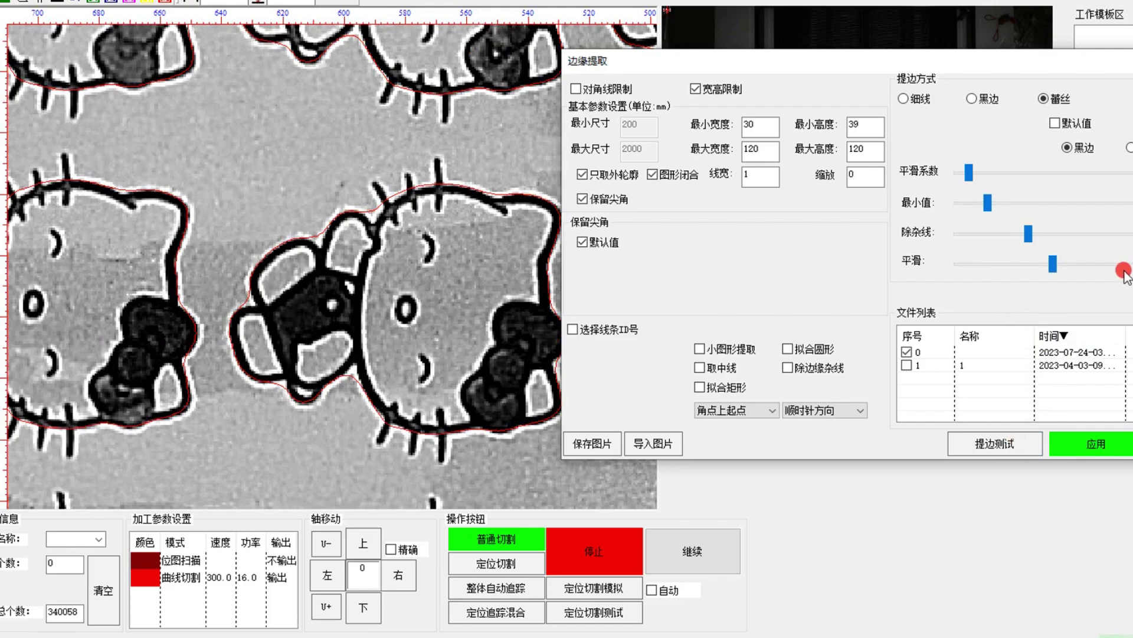
pyautogui.moveTo(1053, 264); pyautogui.dragTo(962, 263)
pyautogui.click(983, 448)
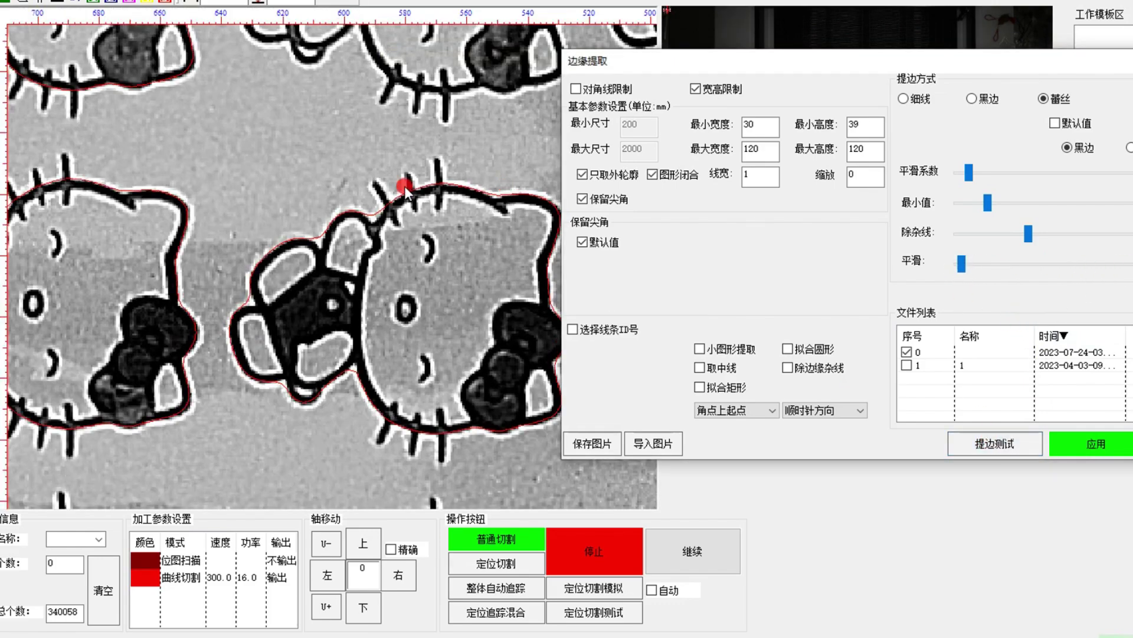
# Raise the stray-line removal (除杂线) slightly, drop the minimum value (最小值) to its lowest setting, and test the extraction.
pyautogui.scroll(-5, 405, 187)
pyautogui.moveTo(1028, 233); pyautogui.dragTo(1038, 233)
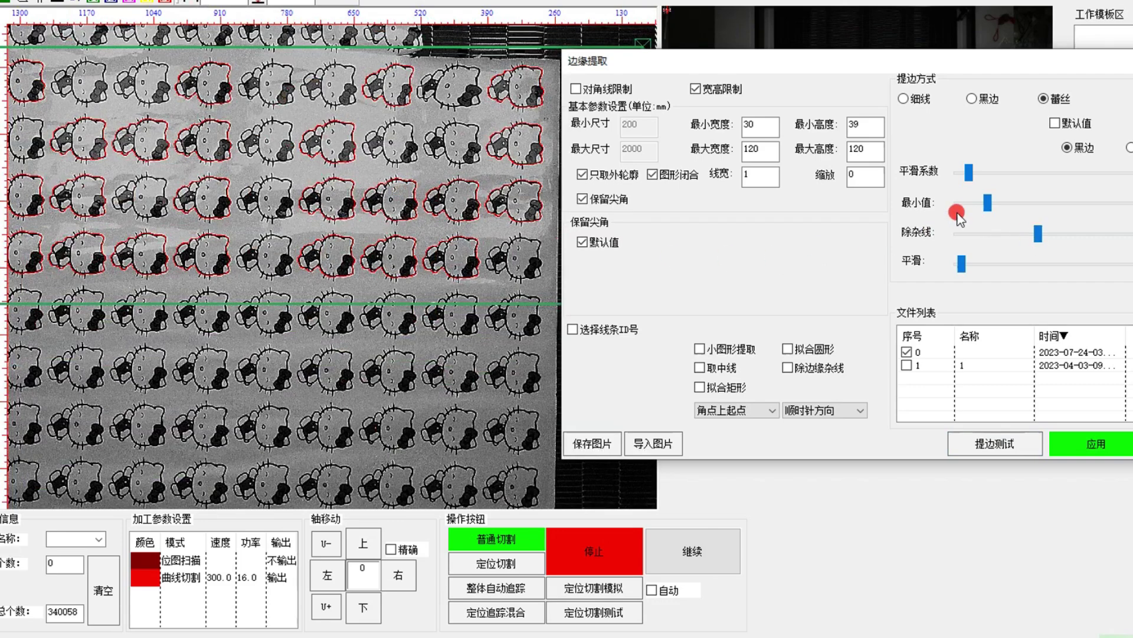
pyautogui.click(958, 213)
pyautogui.click(1003, 443)
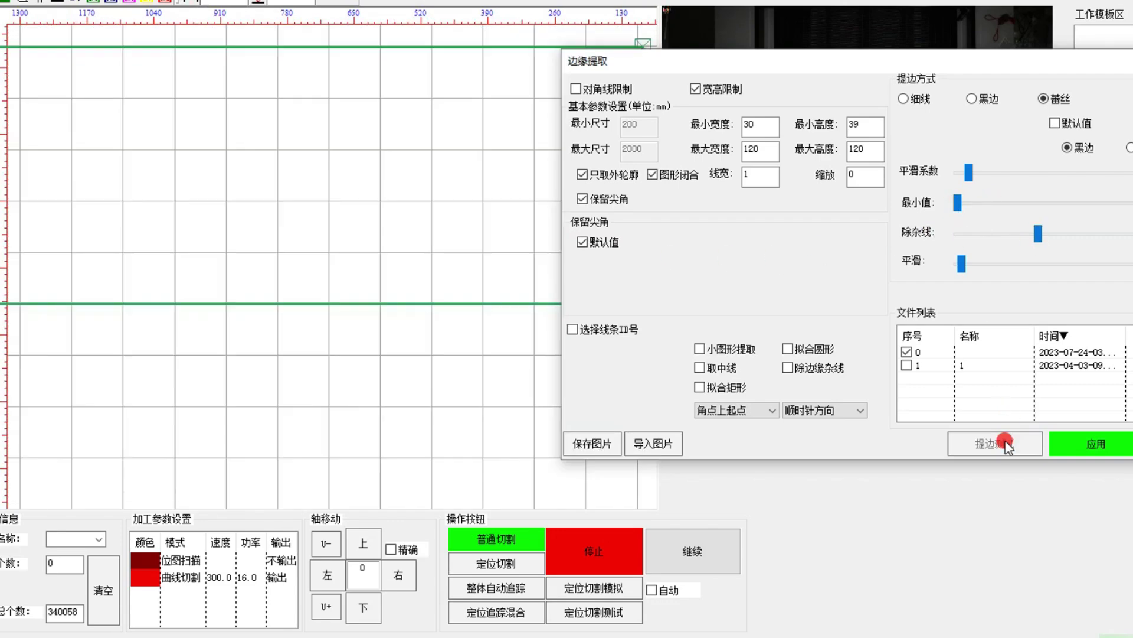
pyautogui.scroll(5, 391, 197)
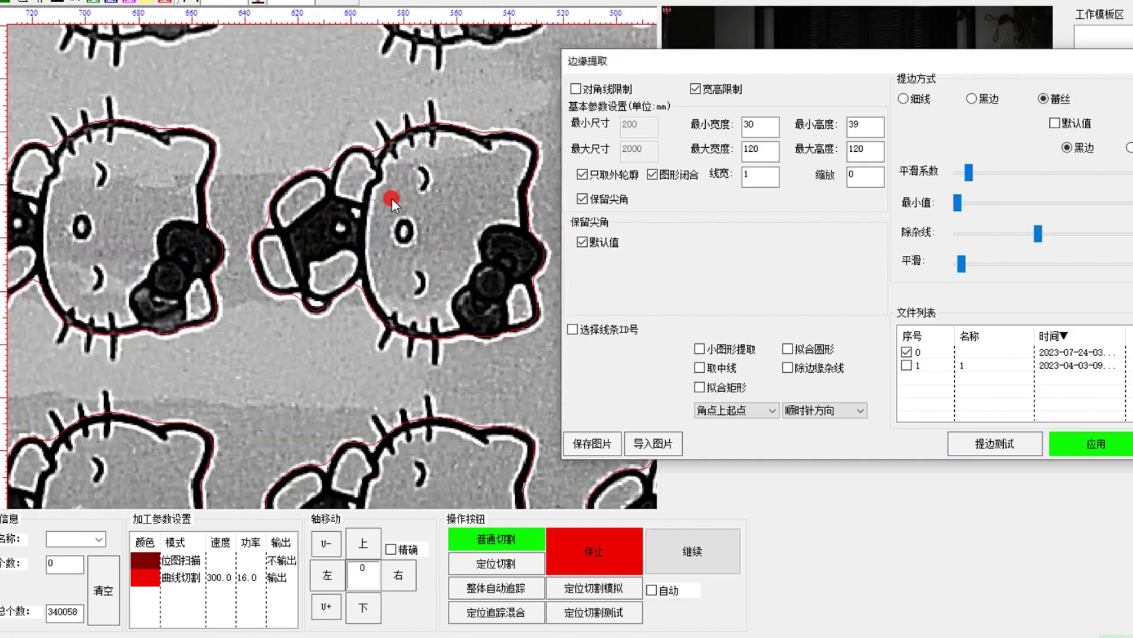
# Raise the minimum value (最小值) again and rerun the extraction test over the whole recognition area.
pyautogui.scroll(-5, 291, 172)
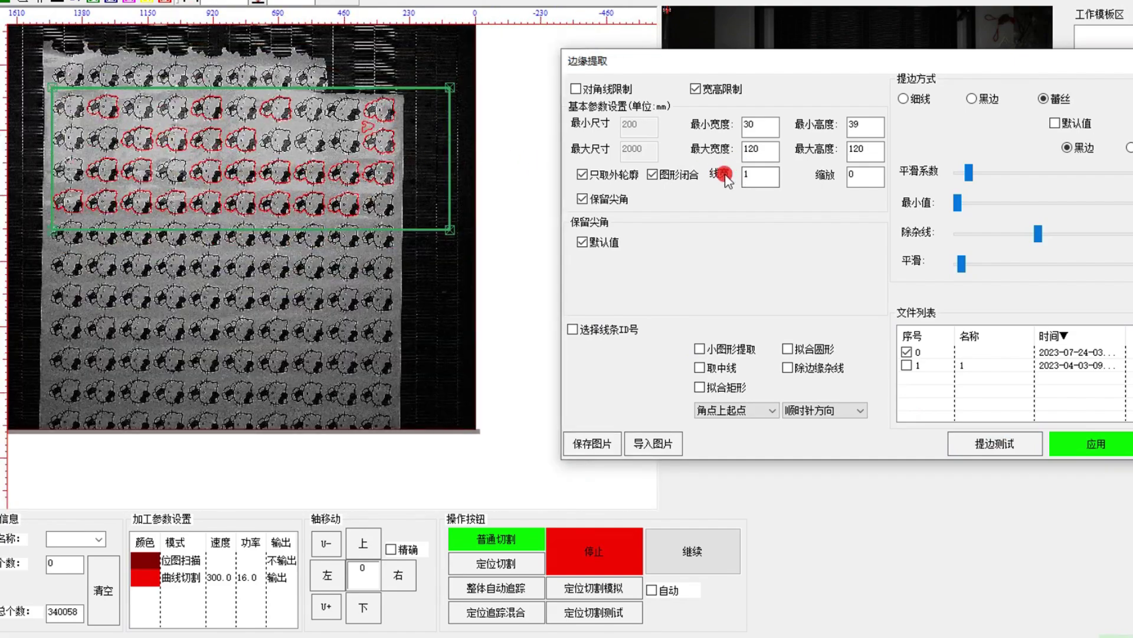
pyautogui.moveTo(961, 202); pyautogui.dragTo(972, 207)
pyautogui.click(994, 441)
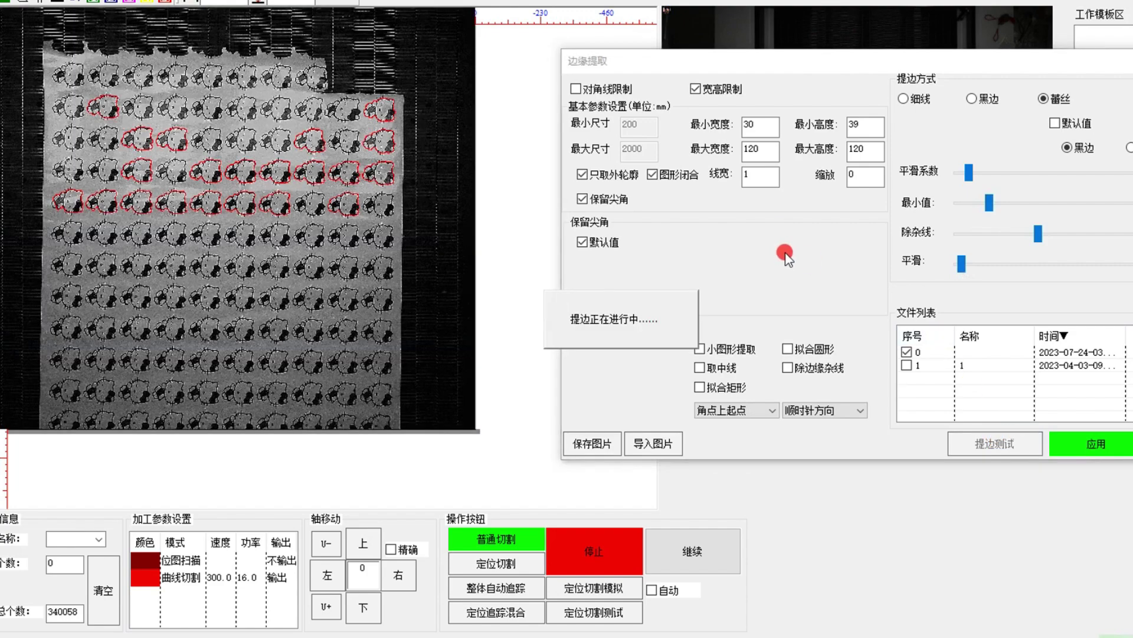
pyautogui.scroll(3, 303, 189)
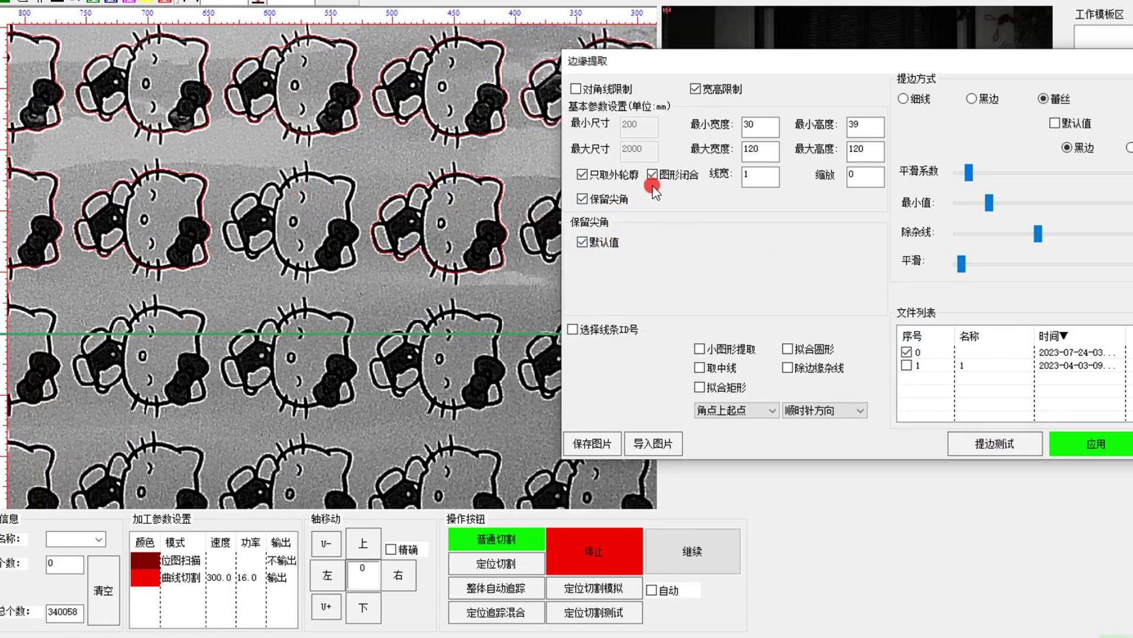
# Turn off shape closing (图形闭合) and sharp-corner keeping (保留尖角), and test the lace extraction.
pyautogui.click(653, 174)
pyautogui.click(598, 200)
pyautogui.click(951, 446)
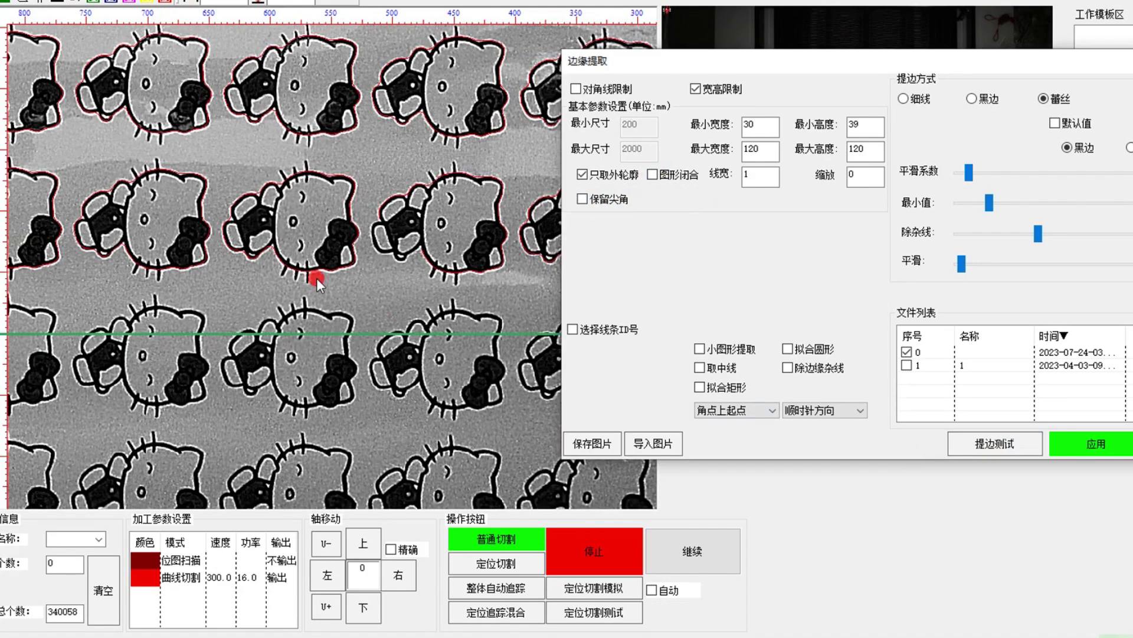
# Raise the stray-line removal (除杂线) strongly and the smoothing coefficient (平滑系数) slightly, testing the extraction after each change.
pyautogui.scroll(3, 316, 278)
pyautogui.moveTo(1039, 233); pyautogui.dragTo(1118, 233)
pyautogui.click(1019, 449)
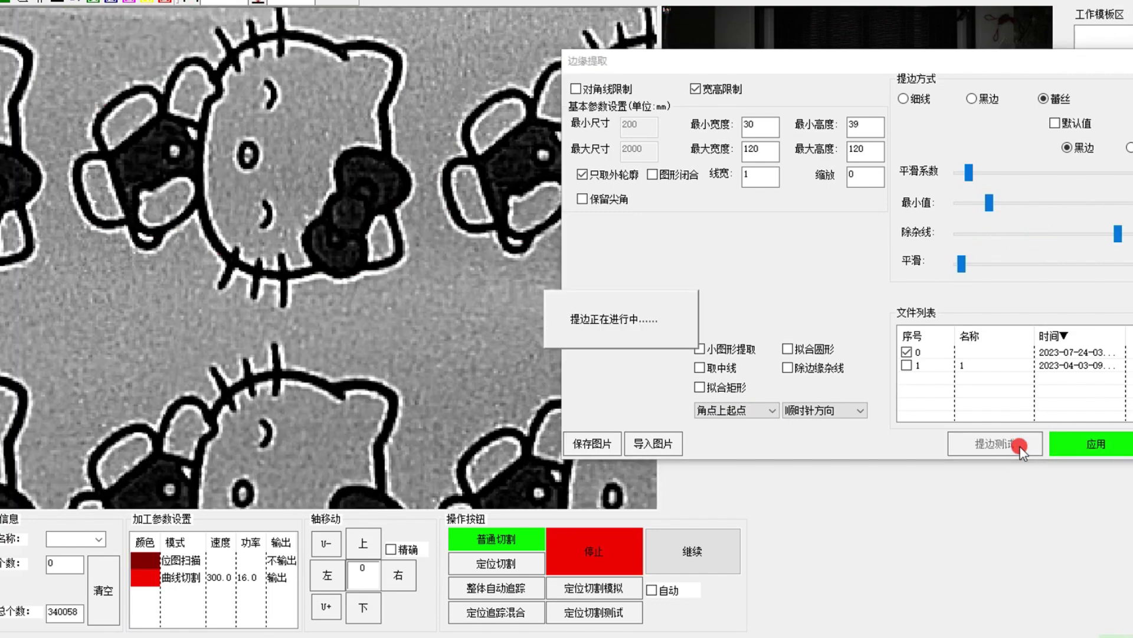
pyautogui.moveTo(969, 173); pyautogui.dragTo(992, 177)
pyautogui.click(997, 444)
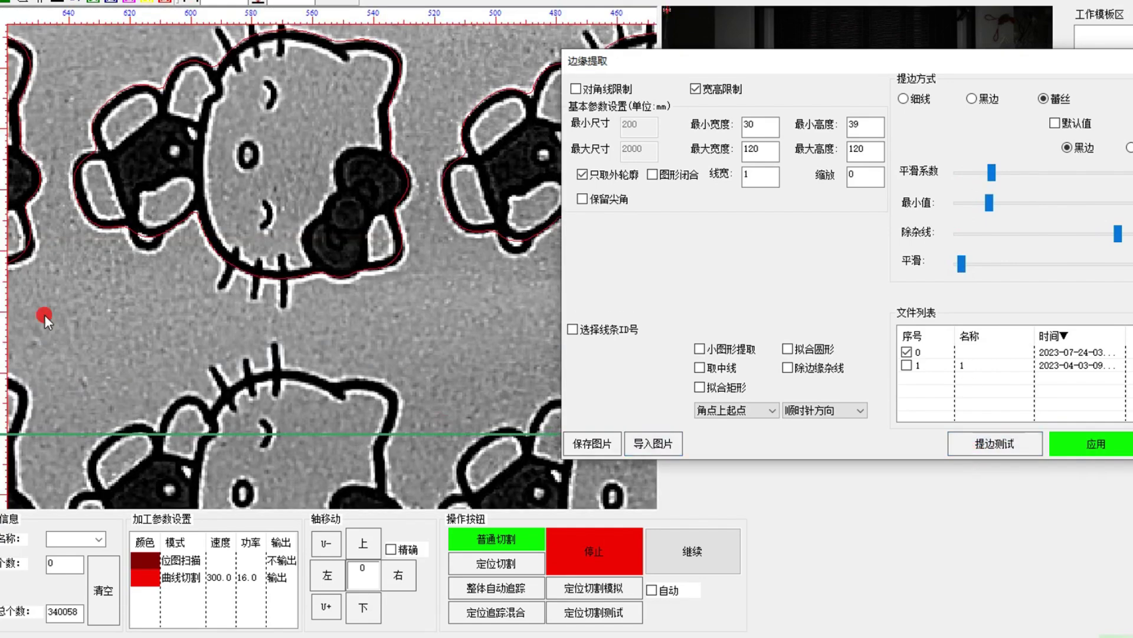
# Lower the stray-line removal (除杂线) to a moderate level and rerun the extraction test.
pyautogui.scroll(-3, 199, 281)
pyautogui.moveTo(1115, 236); pyautogui.dragTo(1016, 235)
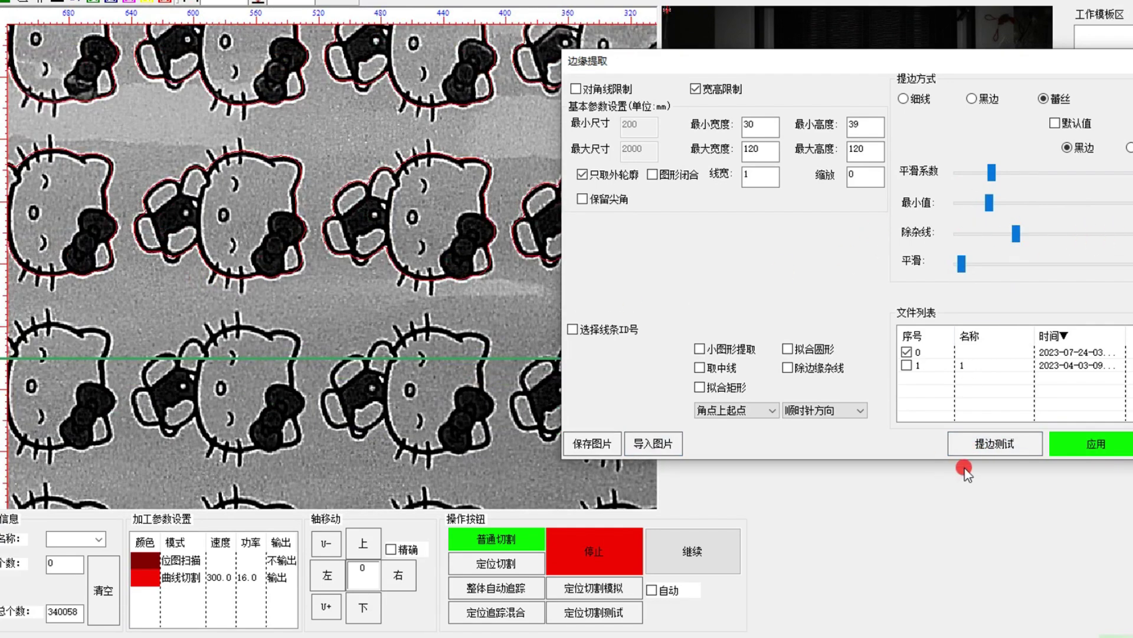
pyautogui.click(994, 445)
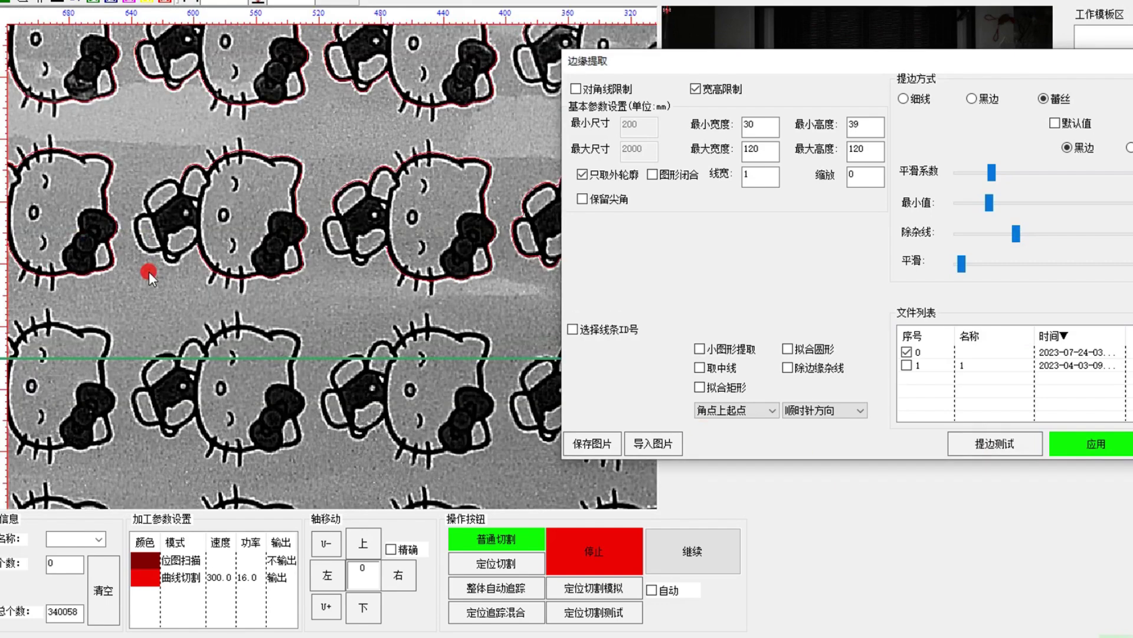
# Turn shape closing (图形闭合) and sharp-corner keeping (保留尖角) back on, testing with point removal (去除点) 0.51 and corner adjustment (尖角调节) 0.17.
pyautogui.click(652, 175)
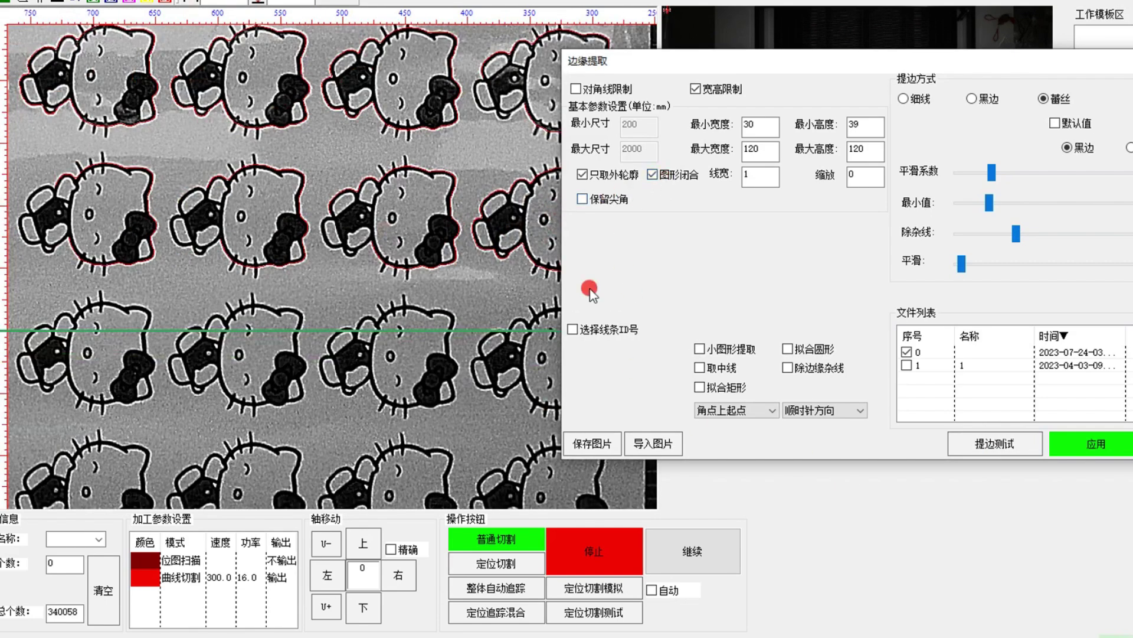
pyautogui.click(583, 199)
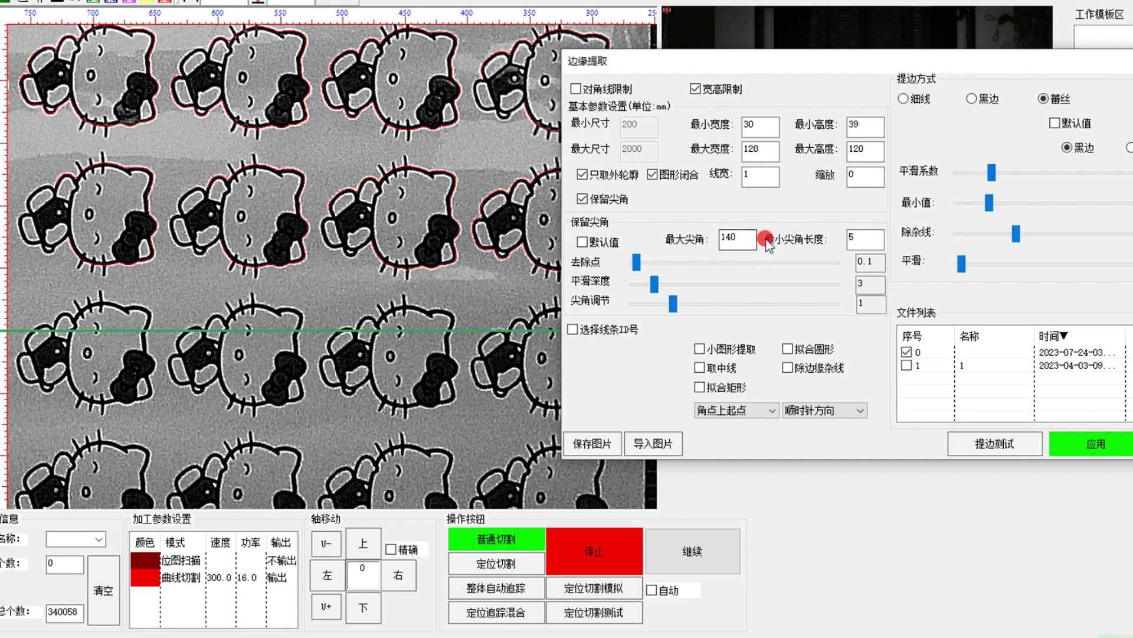
pyautogui.moveTo(636, 261); pyautogui.dragTo(654, 262)
pyautogui.click(980, 445)
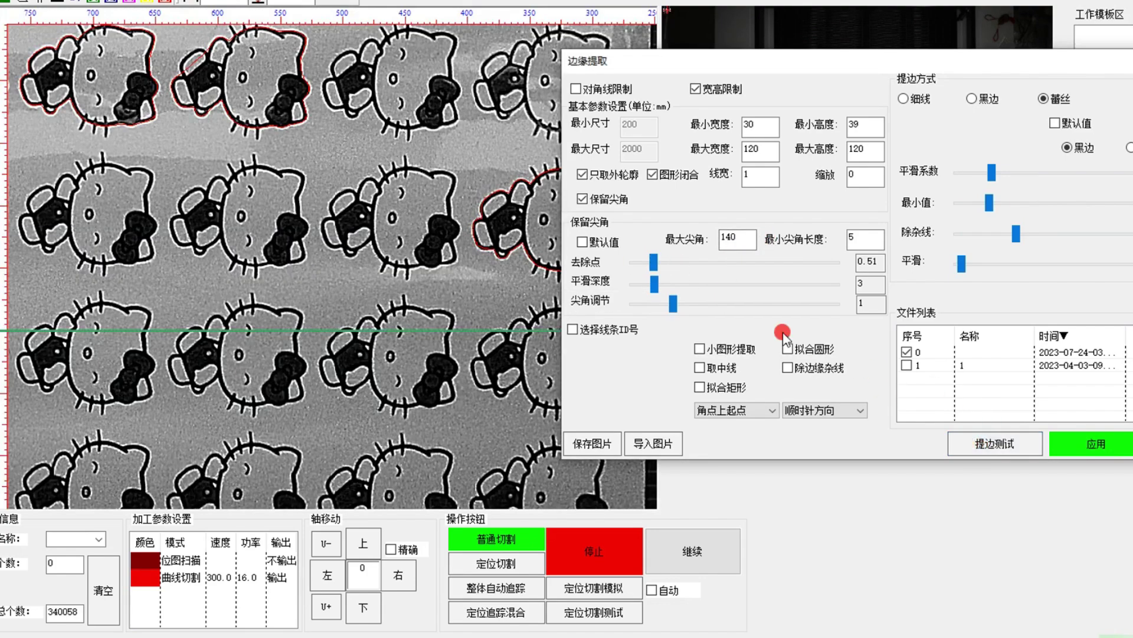
pyautogui.moveTo(676, 304); pyautogui.dragTo(639, 303)
pyautogui.click(996, 447)
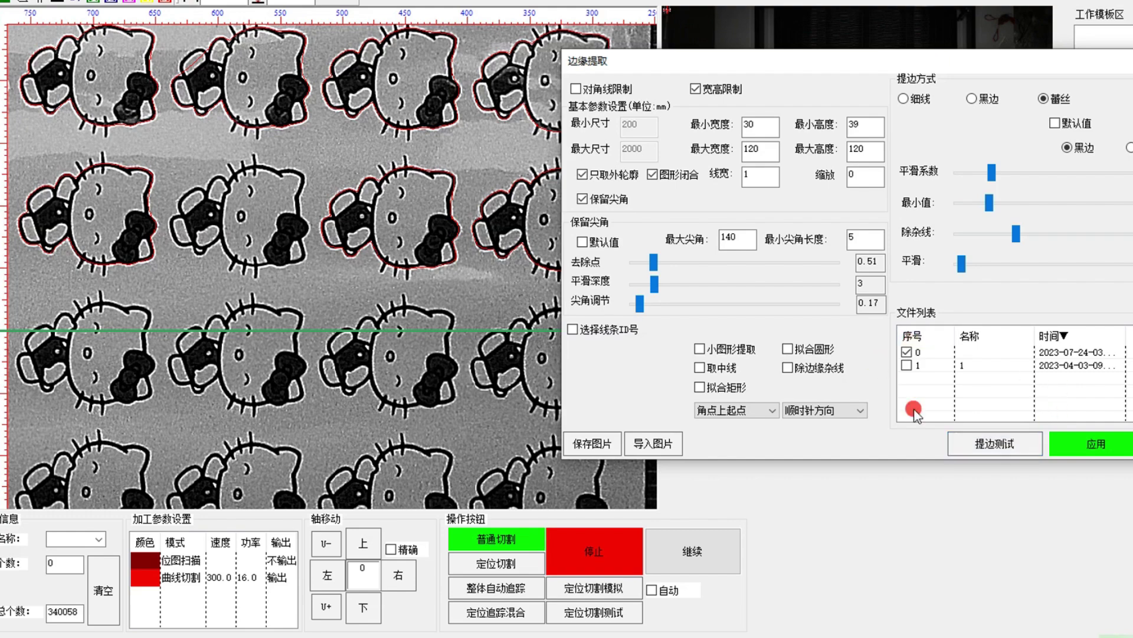
# Set point removal to 0.01, smoothing depth (平滑深度) to 1 and corner adjustment to 0.01, minimize 平滑系数, 最小值 and 除杂线, and test the extraction.
pyautogui.moveTo(654, 283); pyautogui.dragTo(634, 262)
pyautogui.moveTo(640, 303); pyautogui.dragTo(633, 303)
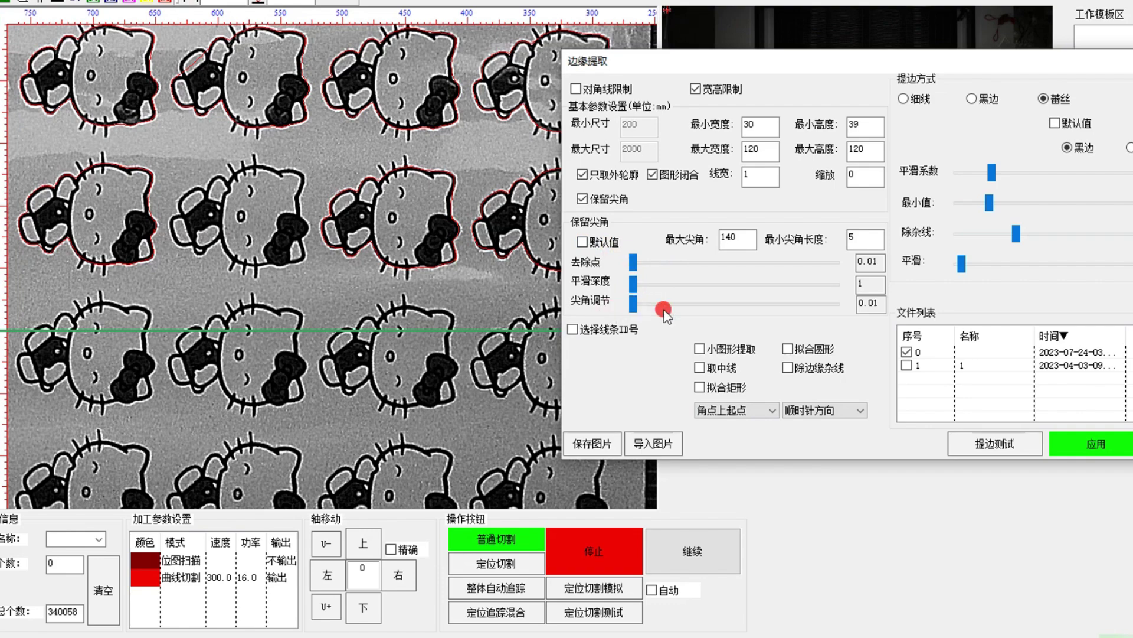
pyautogui.moveTo(1016, 233); pyautogui.dragTo(957, 233)
pyautogui.moveTo(996, 197); pyautogui.dragTo(957, 172)
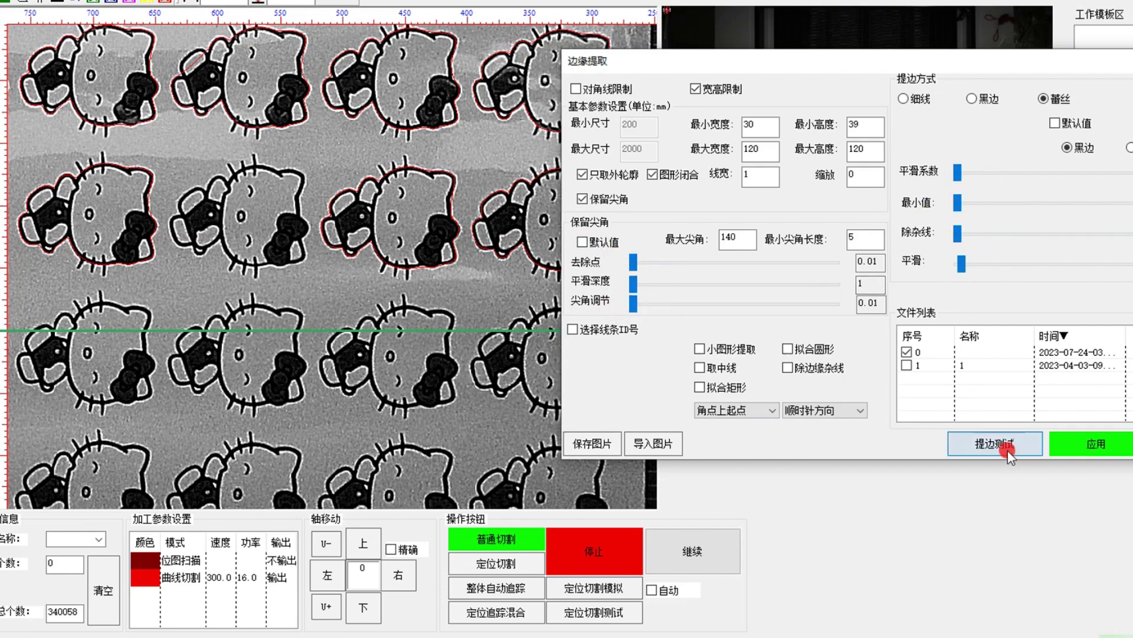
pyautogui.click(1006, 440)
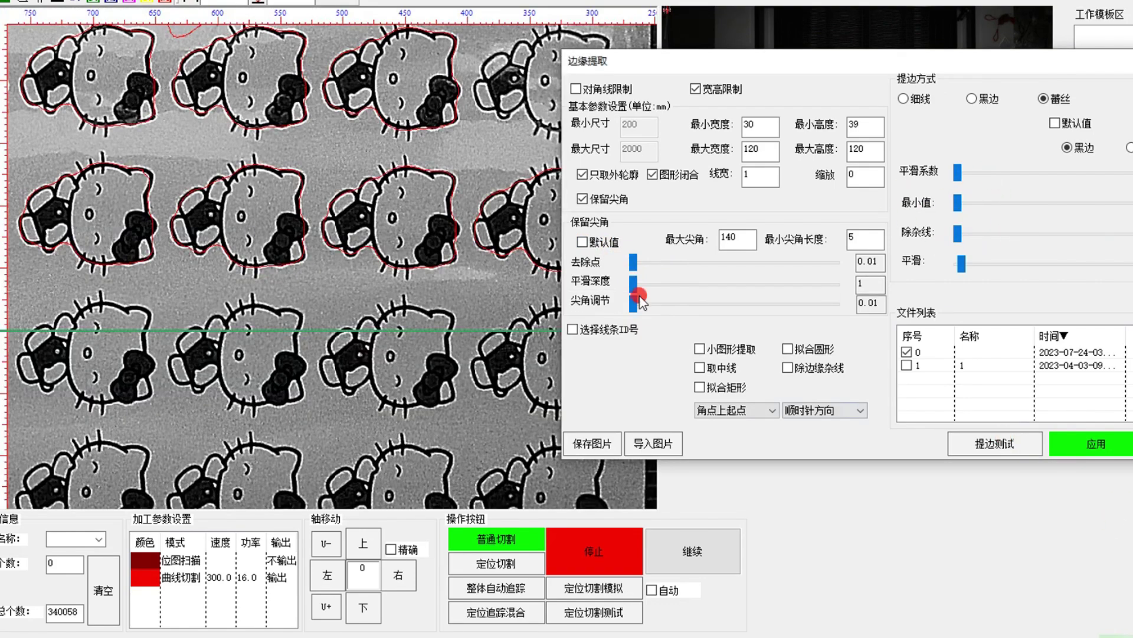
# Raise the smoothing coefficient (平滑系数) slightly from its minimum and test the extraction over the whole recognition area.
pyautogui.scroll(-5, 380, 285)
pyautogui.moveTo(957, 171); pyautogui.dragTo(980, 172)
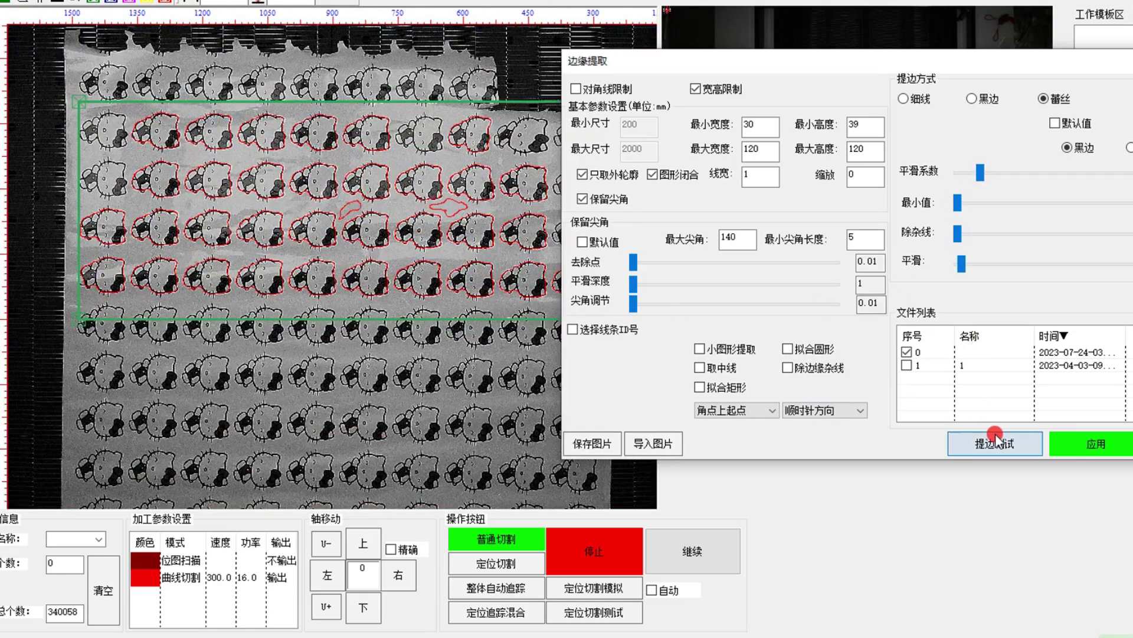
pyautogui.click(995, 439)
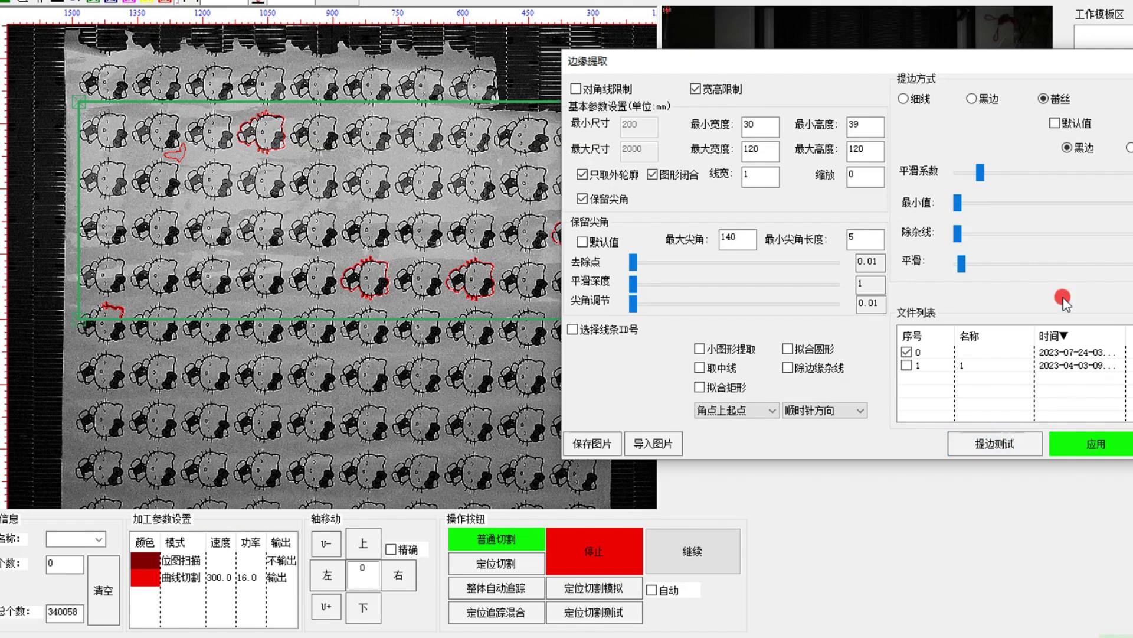
# Raise the smoothing coefficient (平滑系数), minimum value (最小值) and stray-line removal (除杂线) moderately, and rerun the extraction test.
pyautogui.moveTo(980, 171); pyautogui.dragTo(1003, 171)
pyautogui.moveTo(955, 210); pyautogui.dragTo(952, 278)
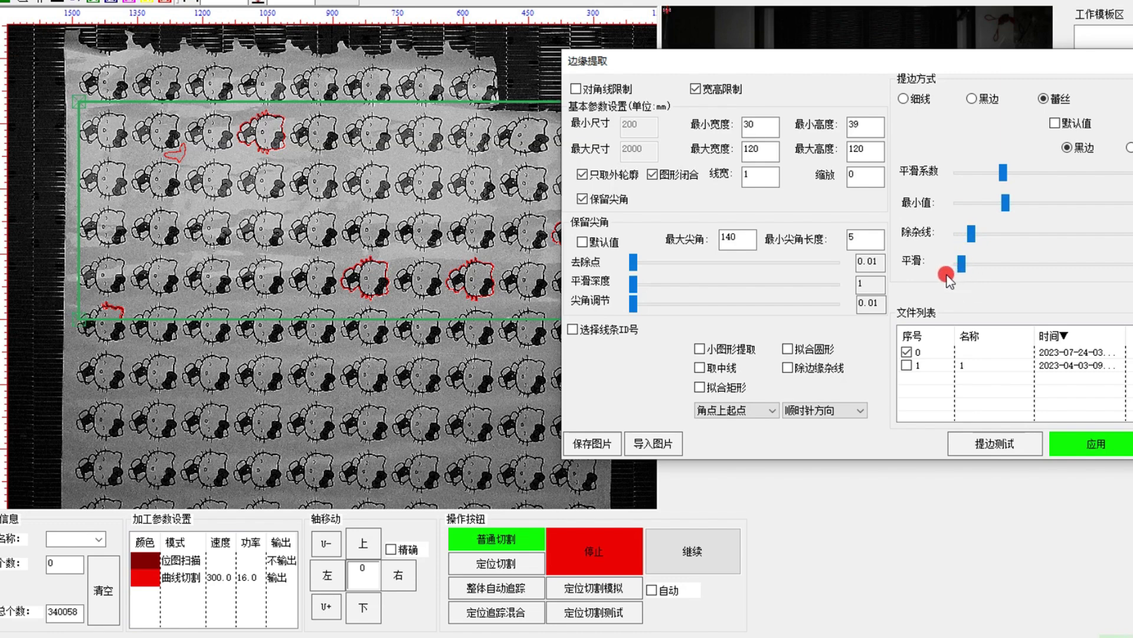
pyautogui.click(996, 444)
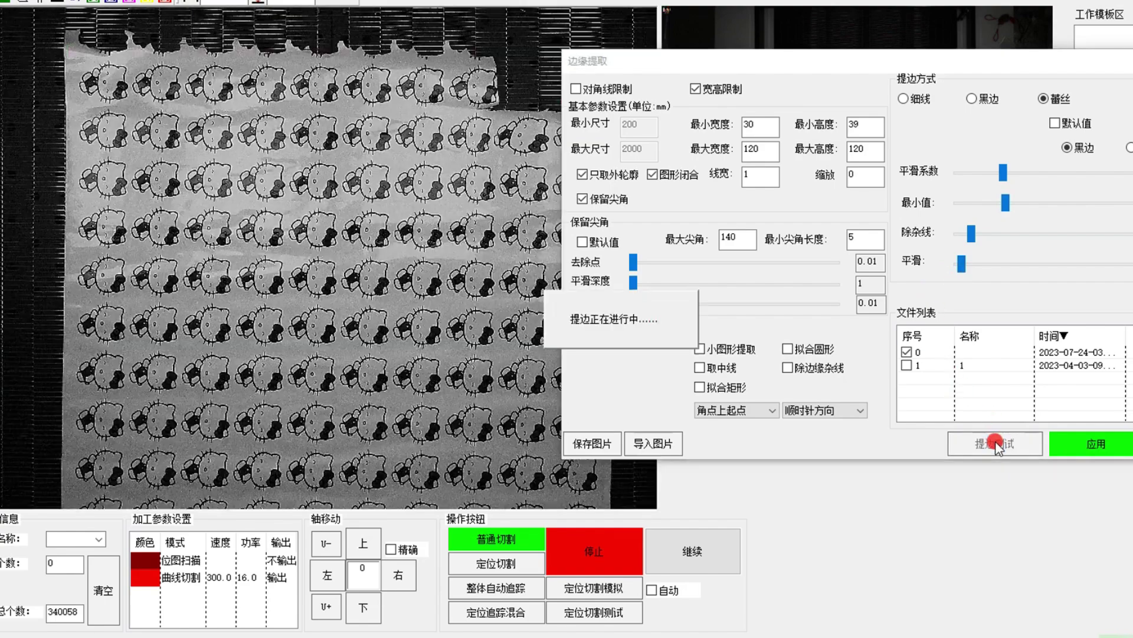
# Examine the extracted contours at the middle and both sides of the recognition area for smoothness and missing figures.
pyautogui.click(426, 229)
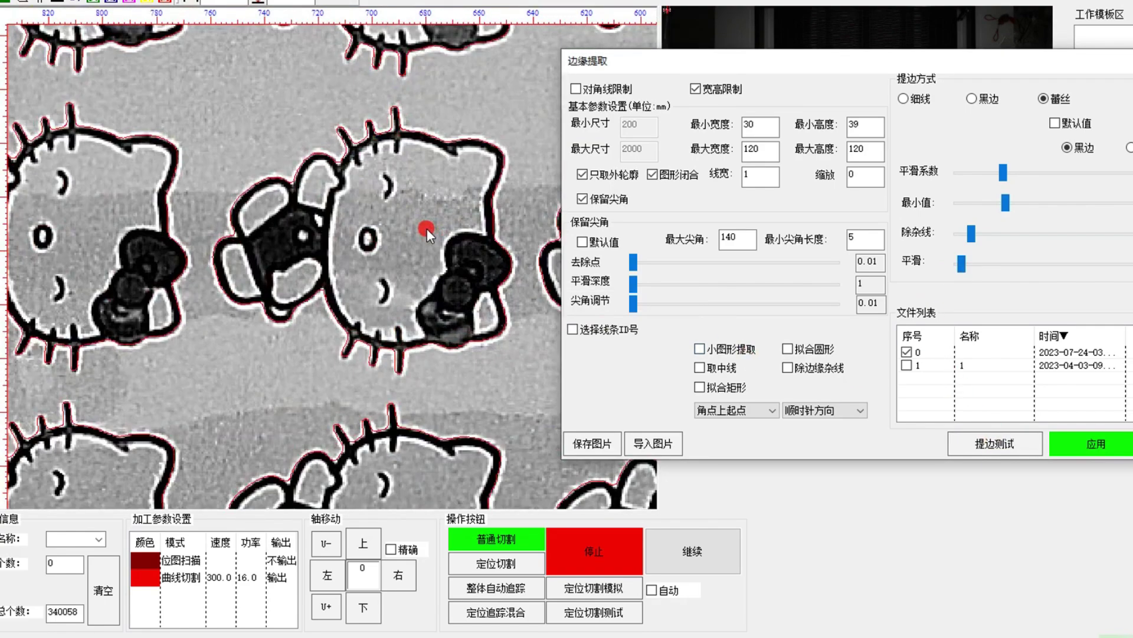
pyautogui.rightClick(427, 229)
pyautogui.click(492, 158)
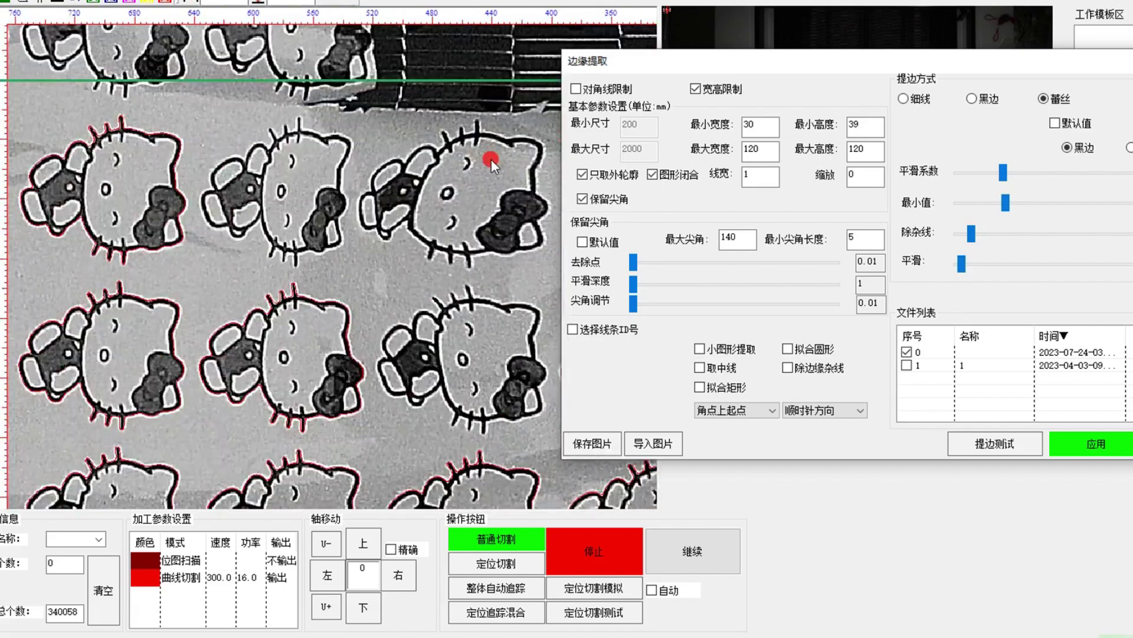
pyautogui.rightClick(491, 159)
pyautogui.rightClick(490, 160)
pyautogui.click(240, 255)
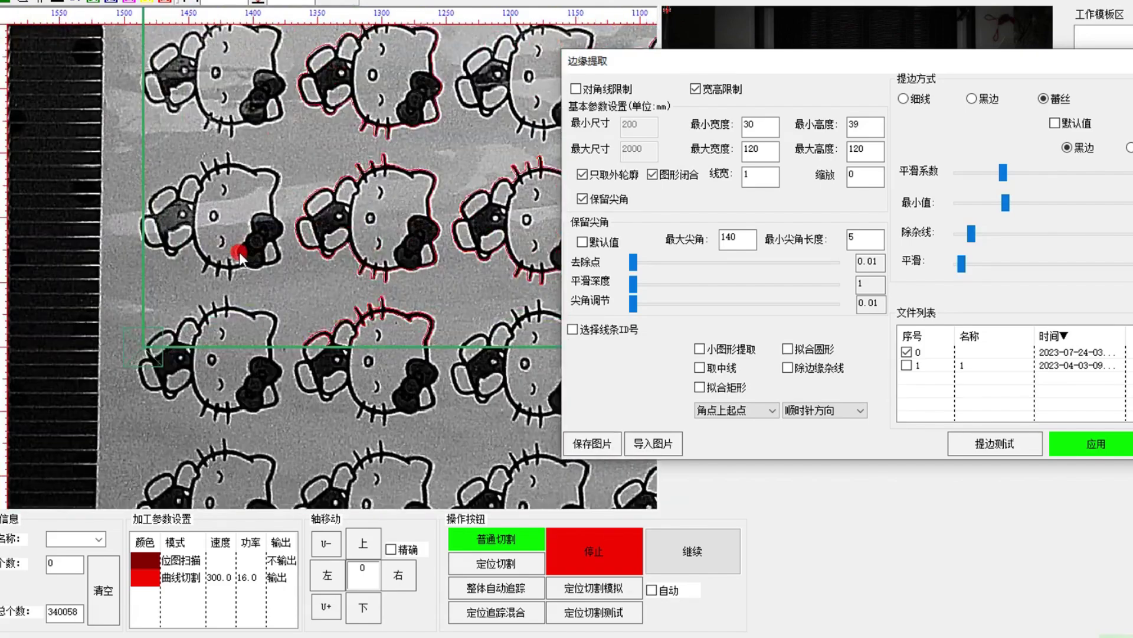
pyautogui.rightClick(240, 255)
# Apply the tuned edge extraction and run the laser cutting of the extracted contours.
pyautogui.click(1102, 444)
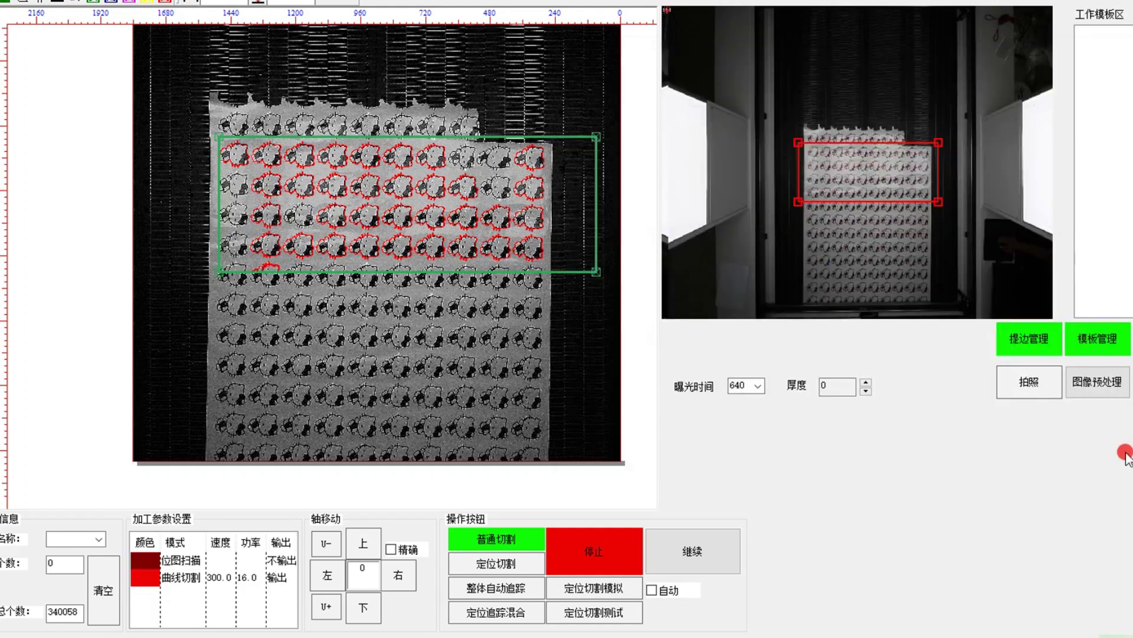
pyautogui.click(653, 550)
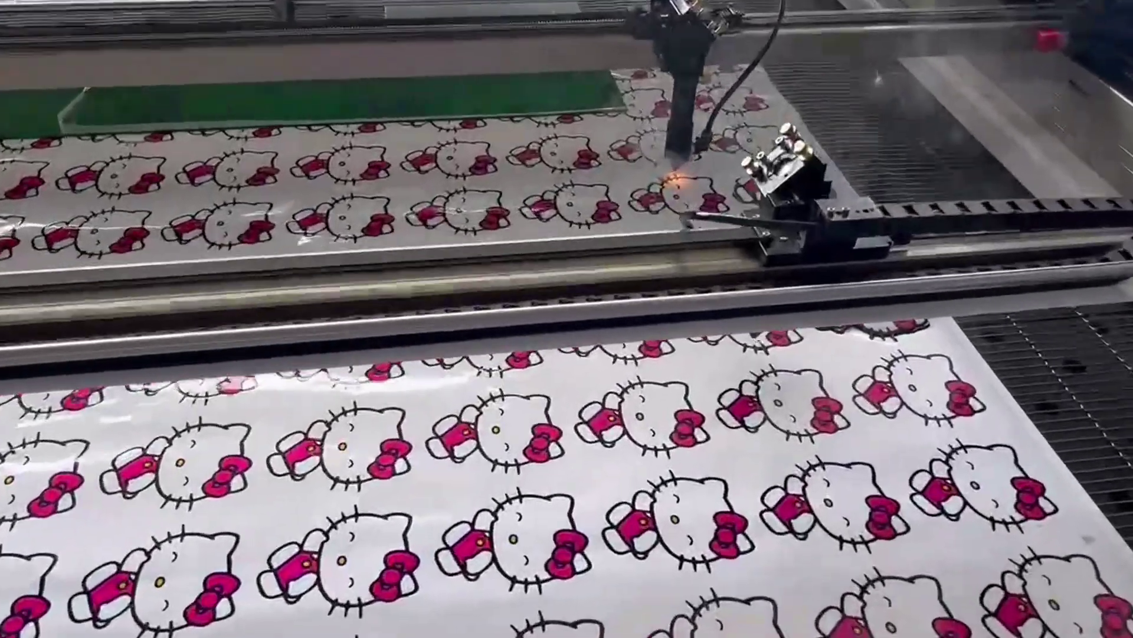